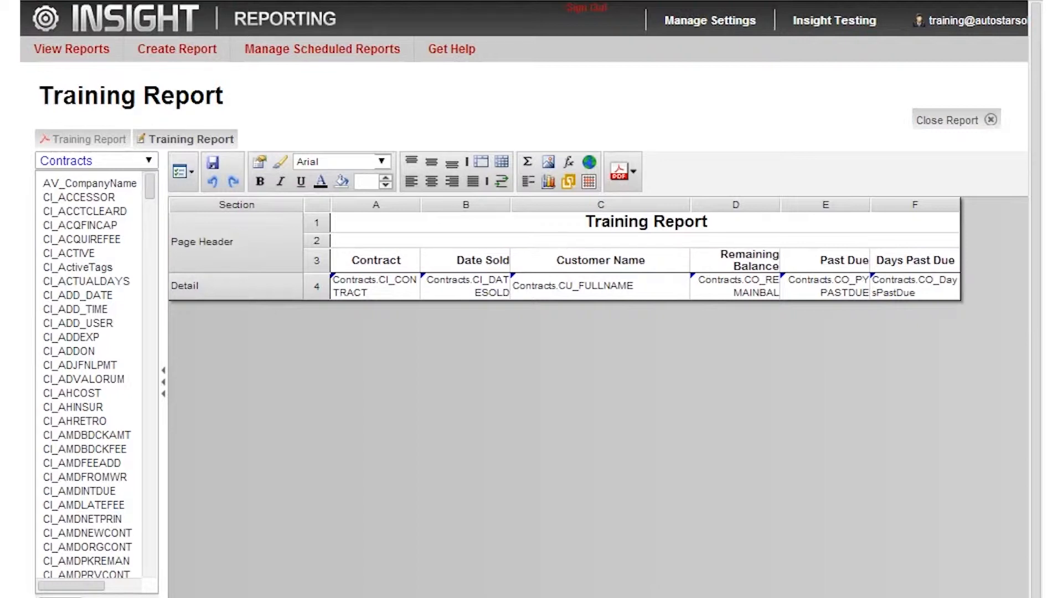
- Add a report filter on the Contracts field CI_COMPANYCODE with the condition Equal To 2
{"action": "left_click", "coordinate": [186, 176]}
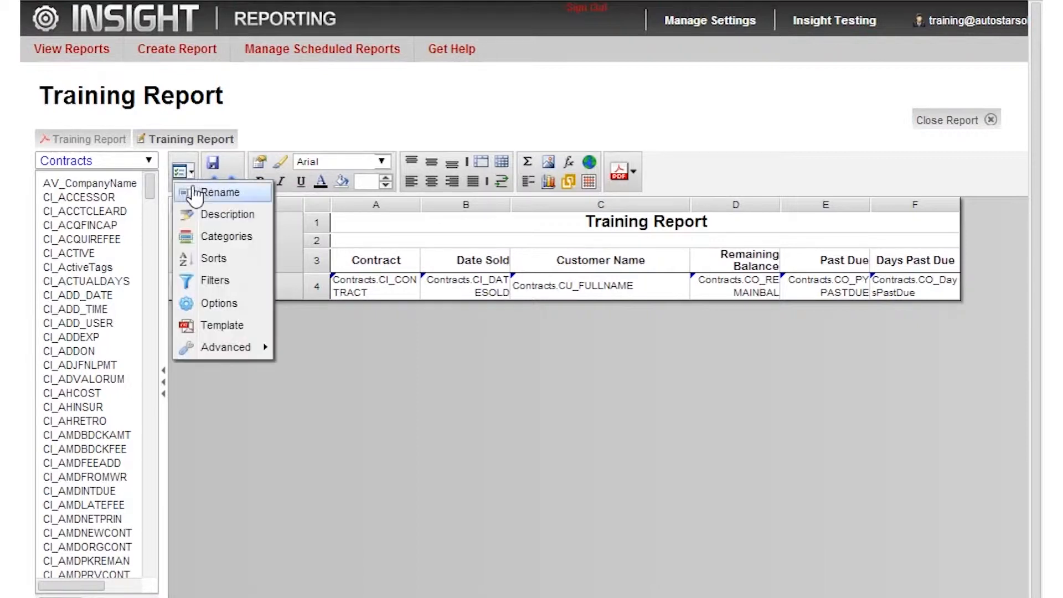
{"action": "left_click", "coordinate": [207, 282]}
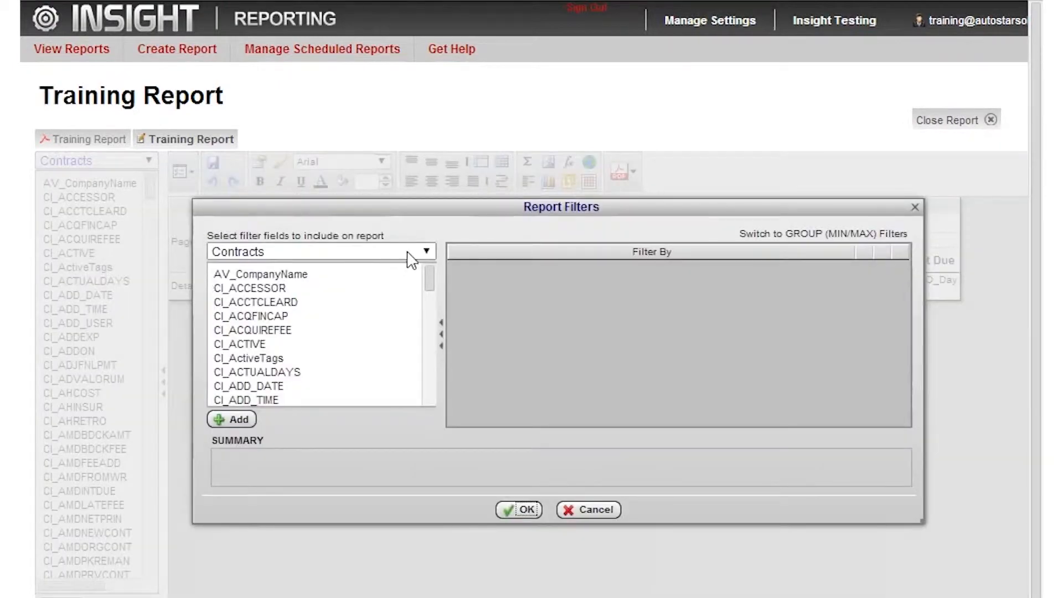
{"action": "left_click", "coordinate": [427, 254]}
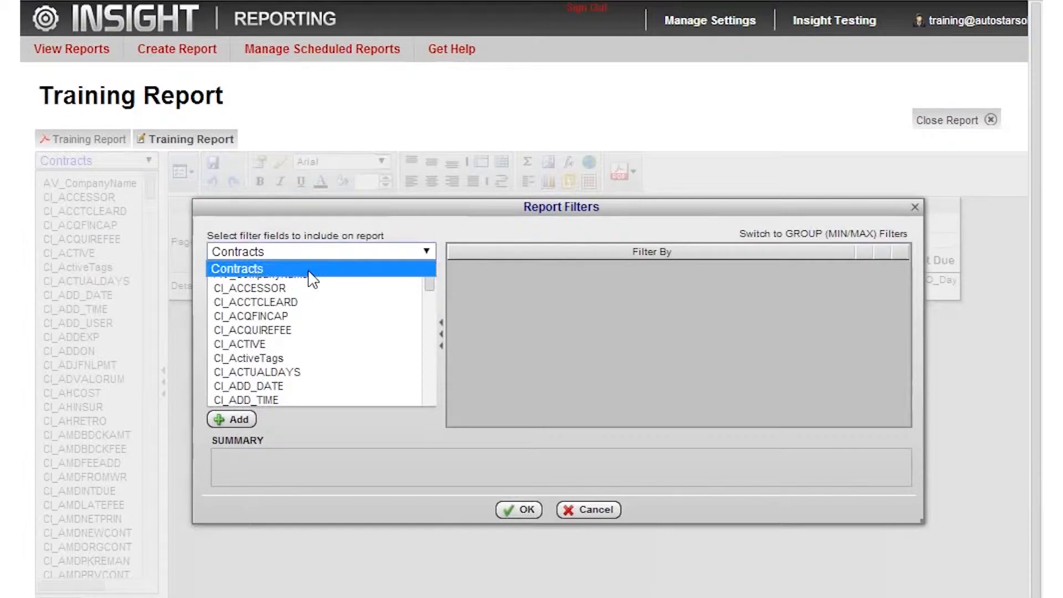
{"action": "left_click", "coordinate": [278, 265]}
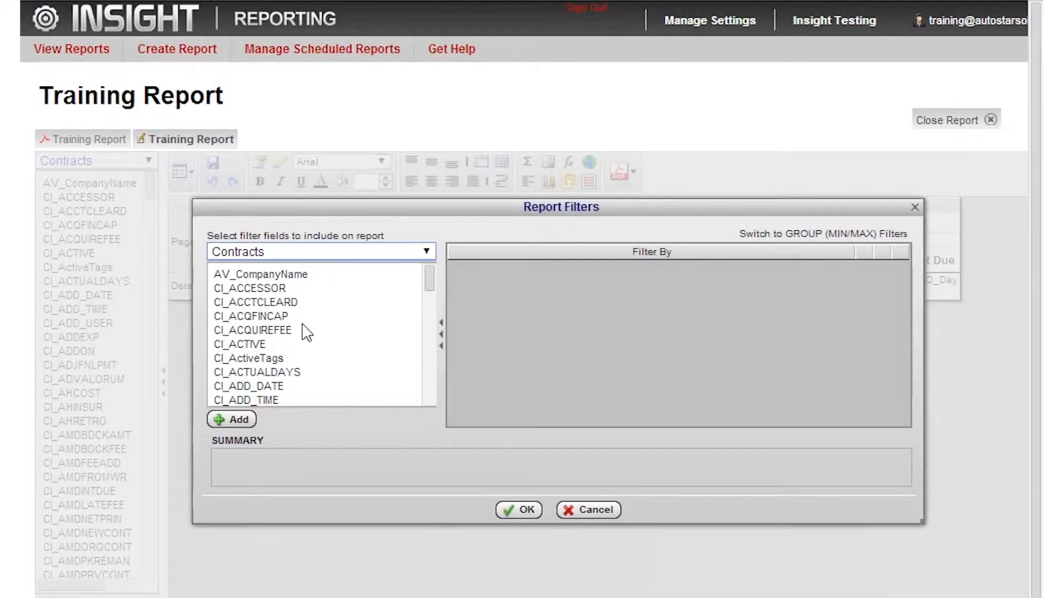
{"action": "scroll", "coordinate": [352, 303], "scroll_direction": "down", "scroll_amount": 10}
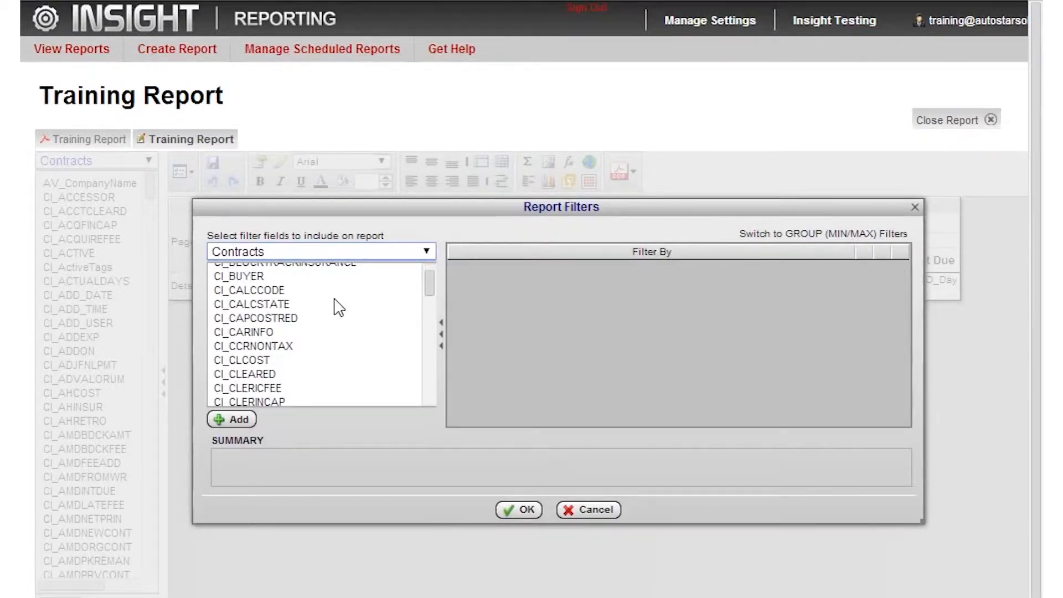
{"action": "scroll", "coordinate": [327, 363], "scroll_direction": "down", "scroll_amount": 5}
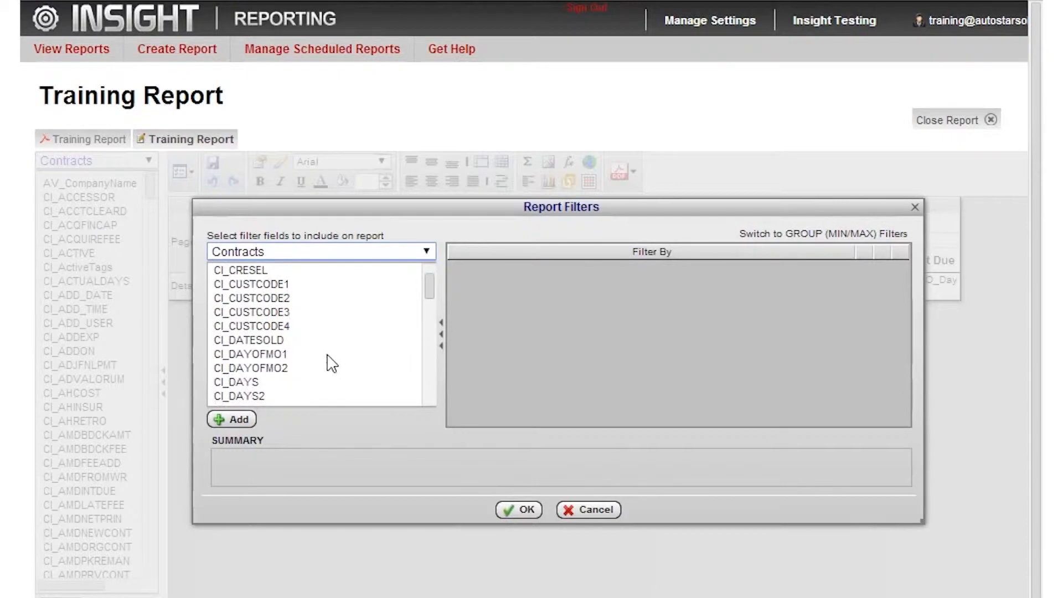
{"action": "scroll", "coordinate": [328, 362], "scroll_direction": "up", "scroll_amount": 3}
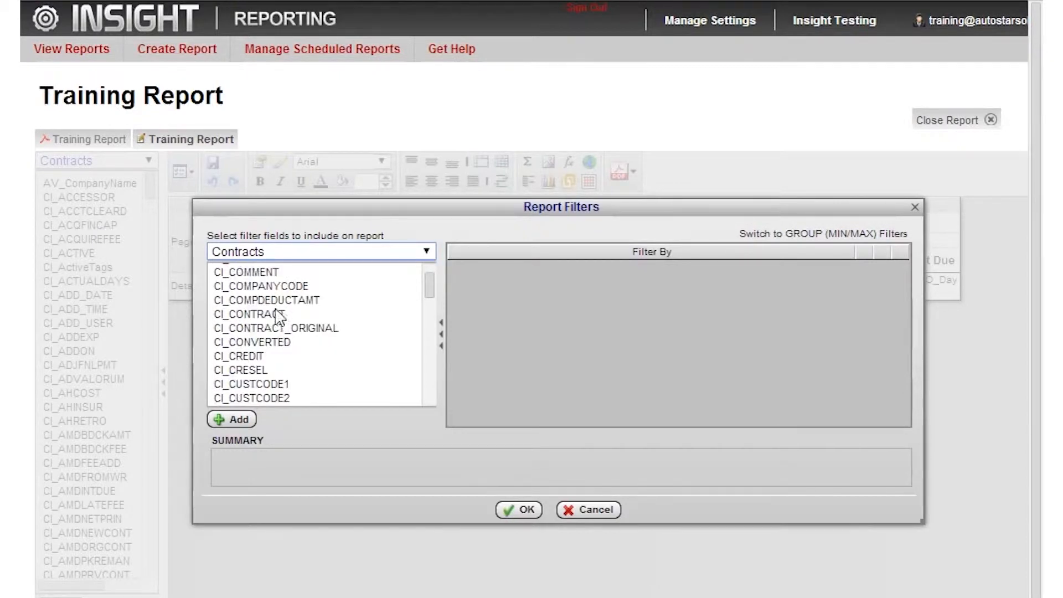
{"action": "left_click", "coordinate": [280, 288]}
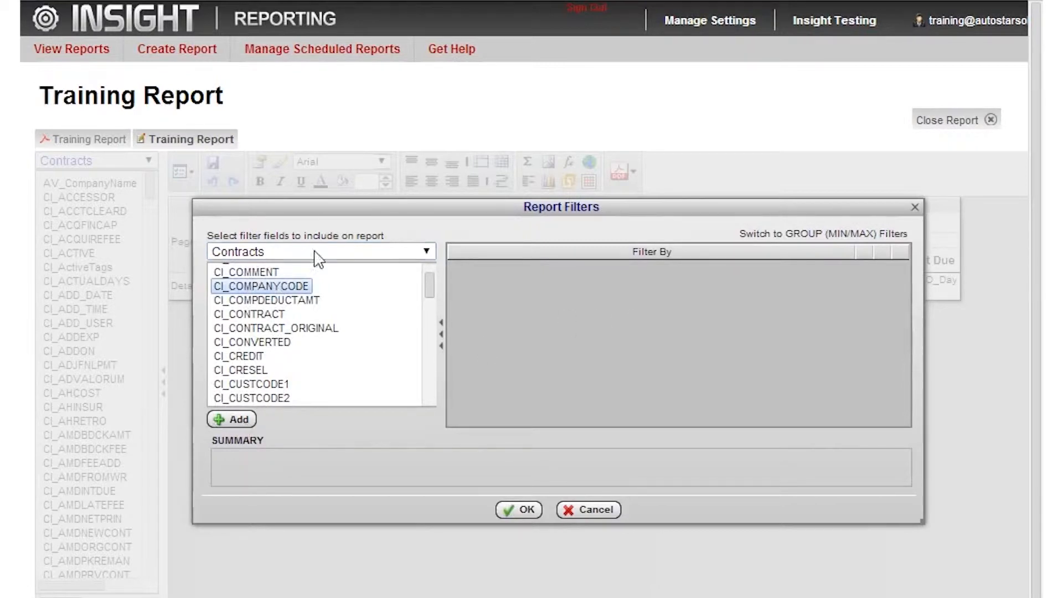
{"action": "left_click_drag", "start_coordinate": [254, 293], "coordinate": [593, 321]}
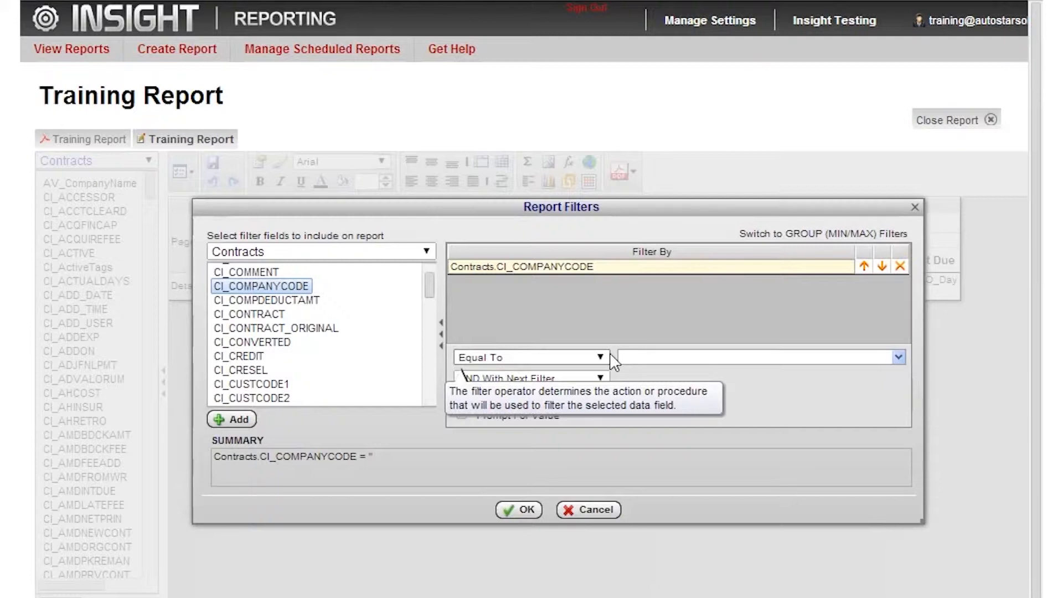
{"action": "left_click", "coordinate": [660, 355]}
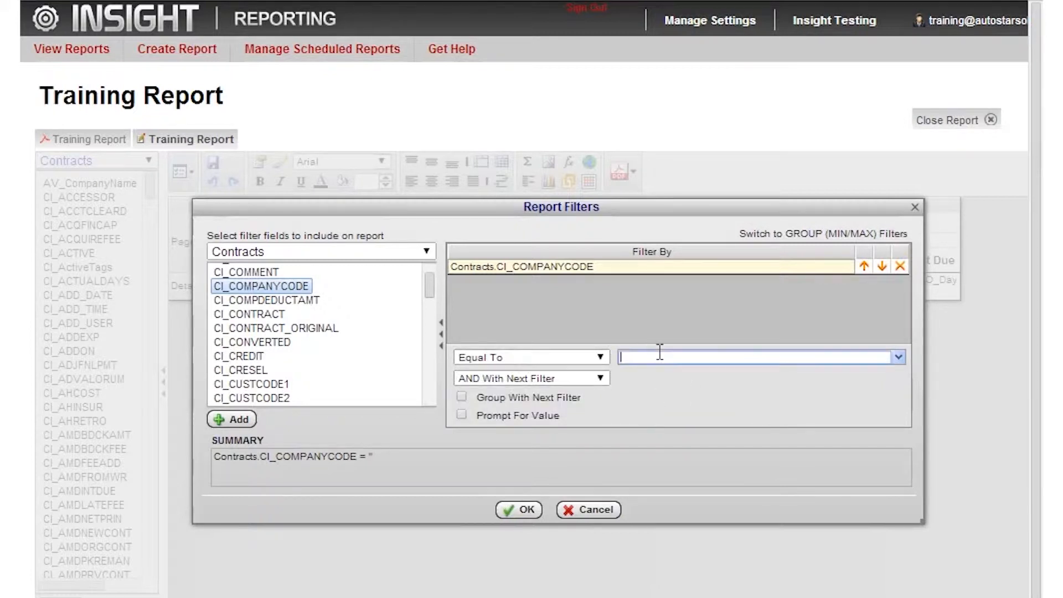
{"action": "type", "text": "2"}
- Change the CI_COMPANYCODE filter's condition to Is One Of and list the values 1 and 2
{"action": "left_click", "coordinate": [600, 357]}
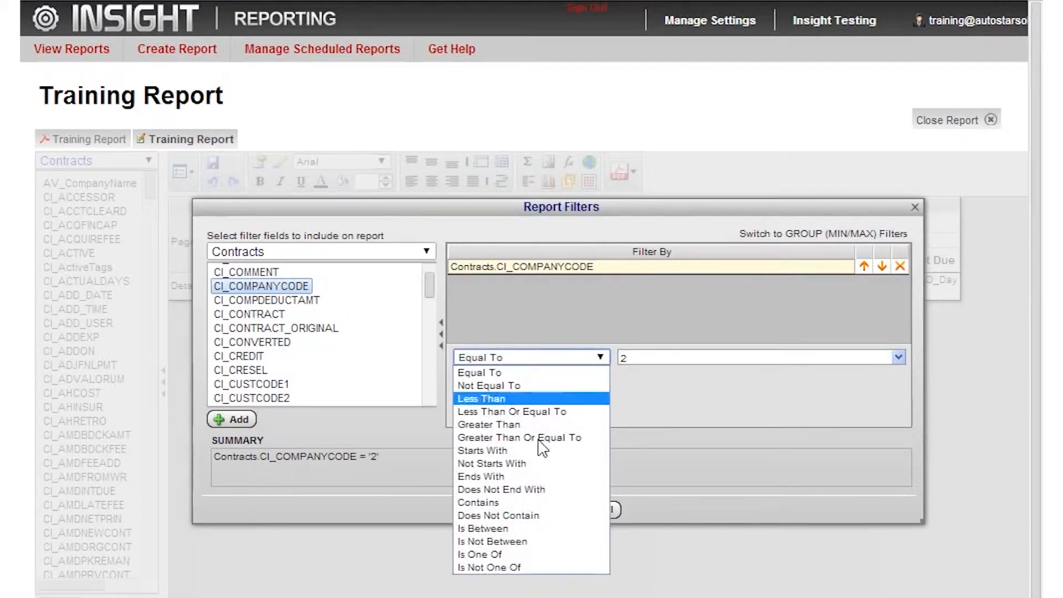
{"action": "left_click", "coordinate": [492, 555]}
{"action": "left_click", "coordinate": [702, 357]}
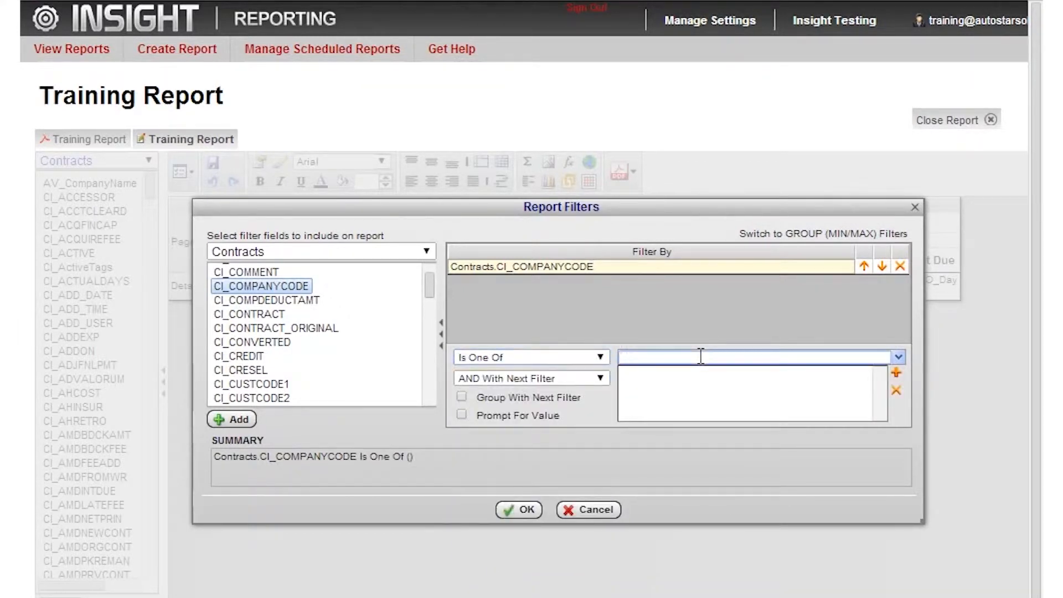
{"action": "left_click", "coordinate": [897, 373]}
{"action": "type", "text": "2"}
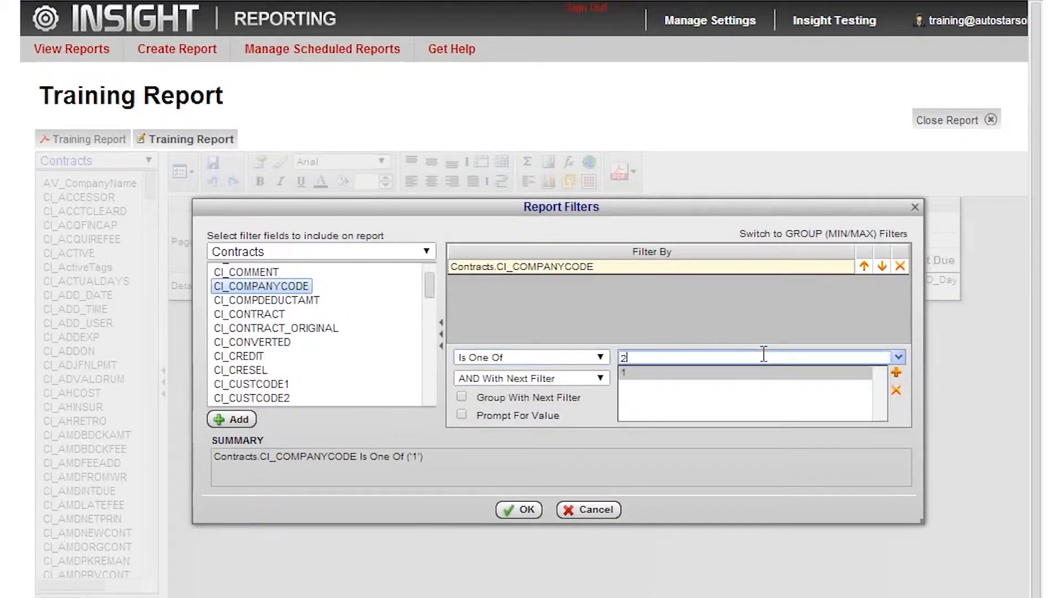
{"action": "left_click", "coordinate": [896, 372]}
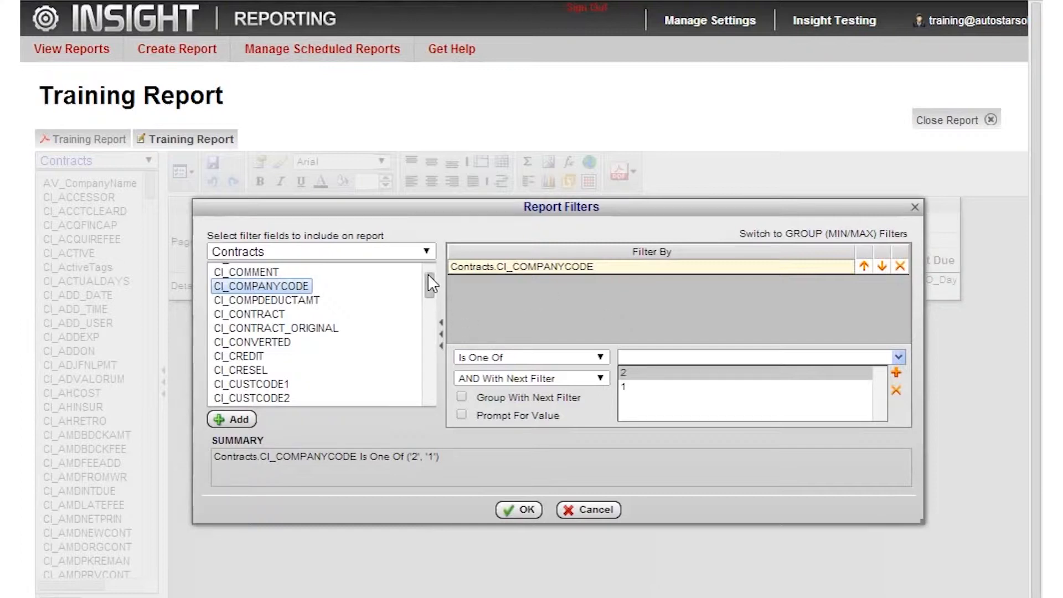
- Add a CI_DATESOLD filter with the Is Between condition and have it prompt for the value
{"action": "scroll", "coordinate": [404, 299], "scroll_direction": "down", "scroll_amount": 5}
{"action": "scroll", "coordinate": [404, 299], "scroll_direction": "up", "scroll_amount": 3}
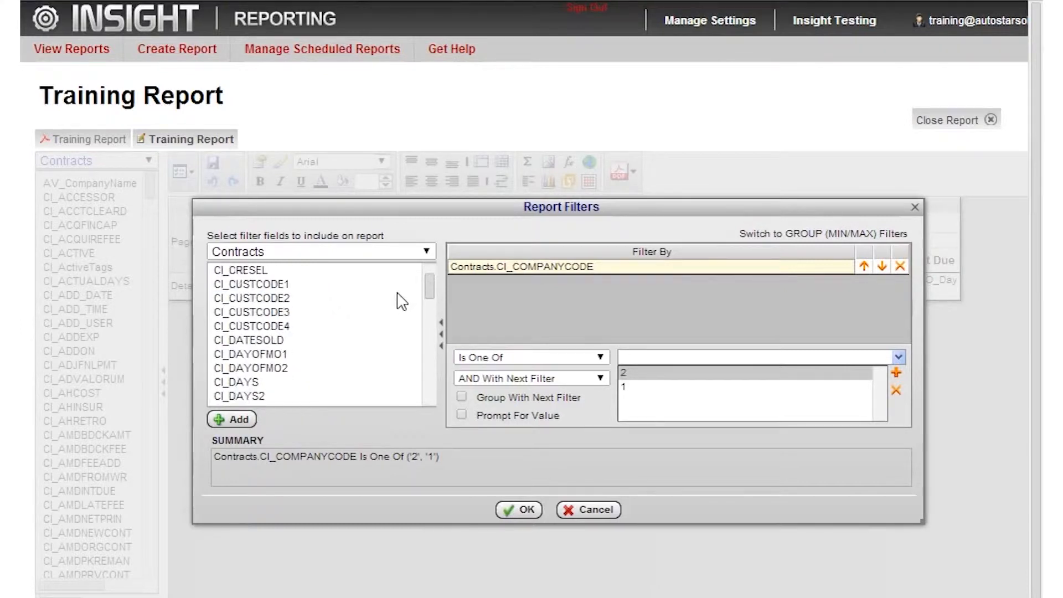
{"action": "left_click_drag", "start_coordinate": [272, 340], "coordinate": [596, 329]}
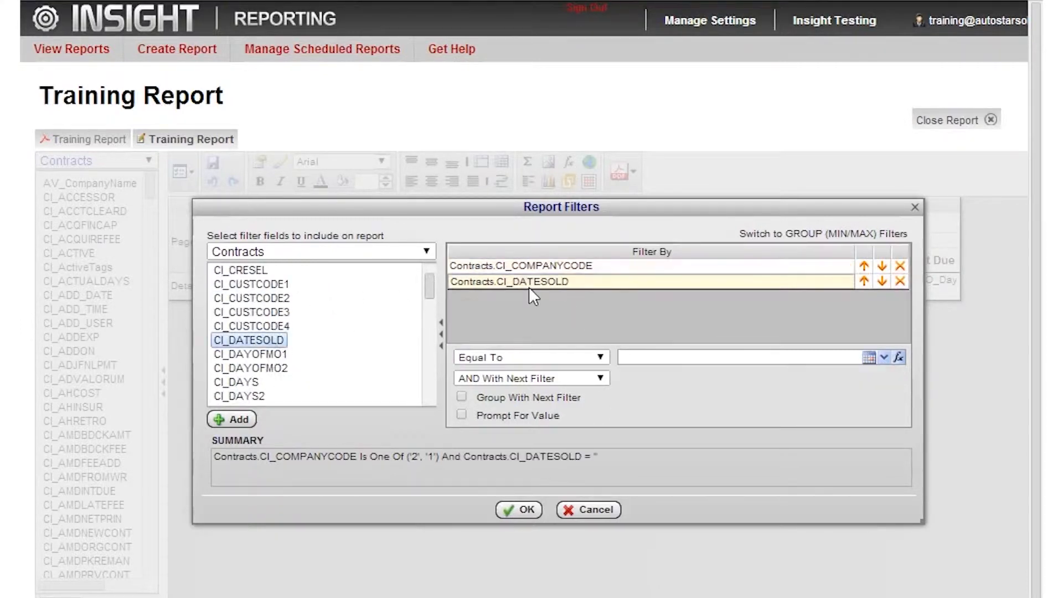
{"action": "left_click", "coordinate": [598, 357]}
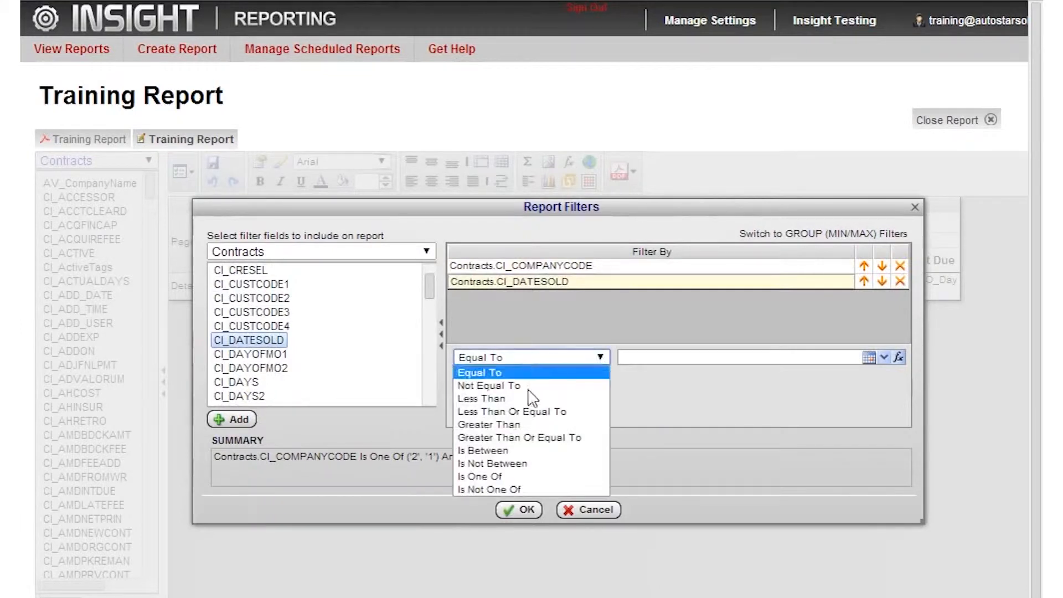
{"action": "left_click", "coordinate": [498, 452]}
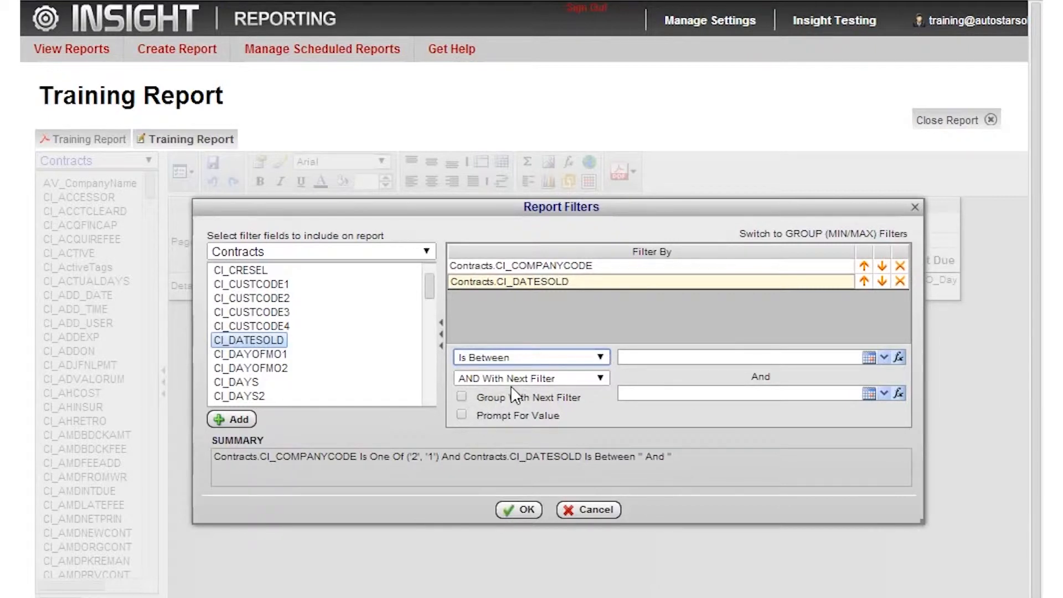
{"action": "left_click", "coordinate": [462, 415]}
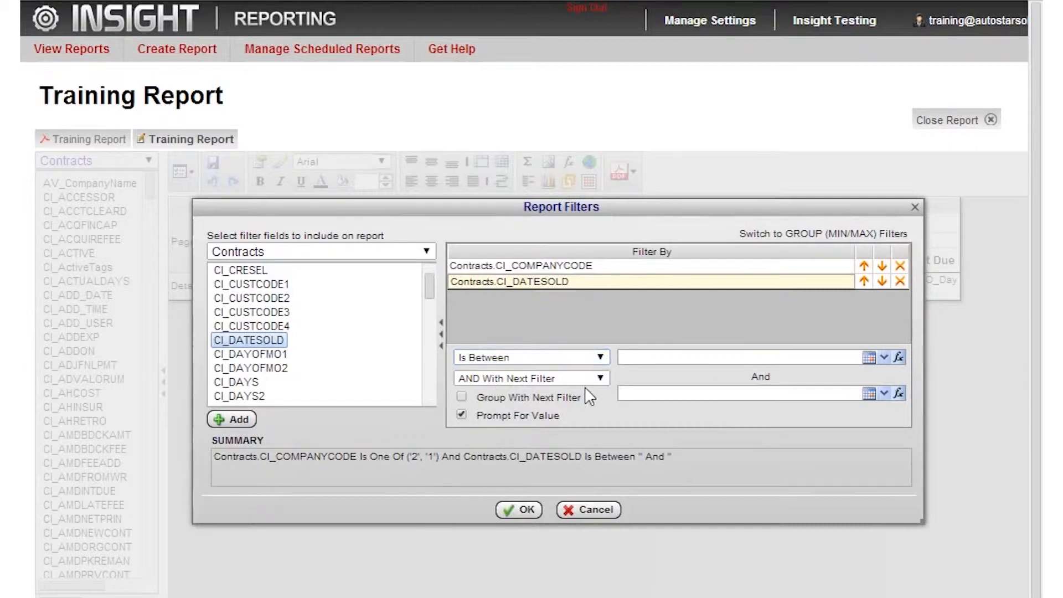
- Set the CI_DATESOLD range from First Day Of Last Month to Last Day Of Last Month using the date functions
{"action": "left_click", "coordinate": [635, 364]}
{"action": "left_click", "coordinate": [901, 357]}
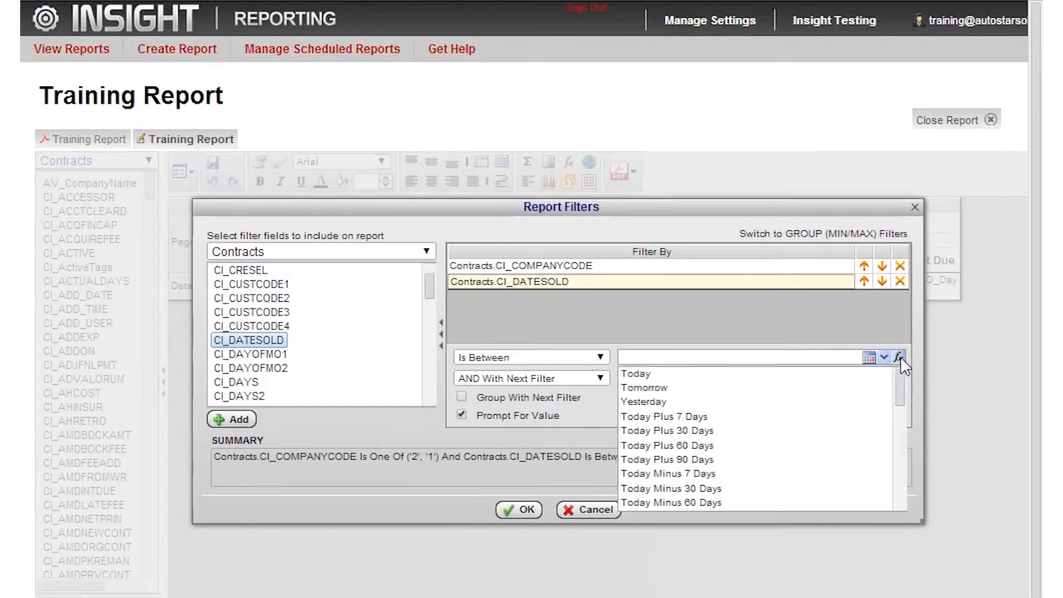
{"action": "scroll", "coordinate": [812, 418], "scroll_direction": "down", "scroll_amount": 3}
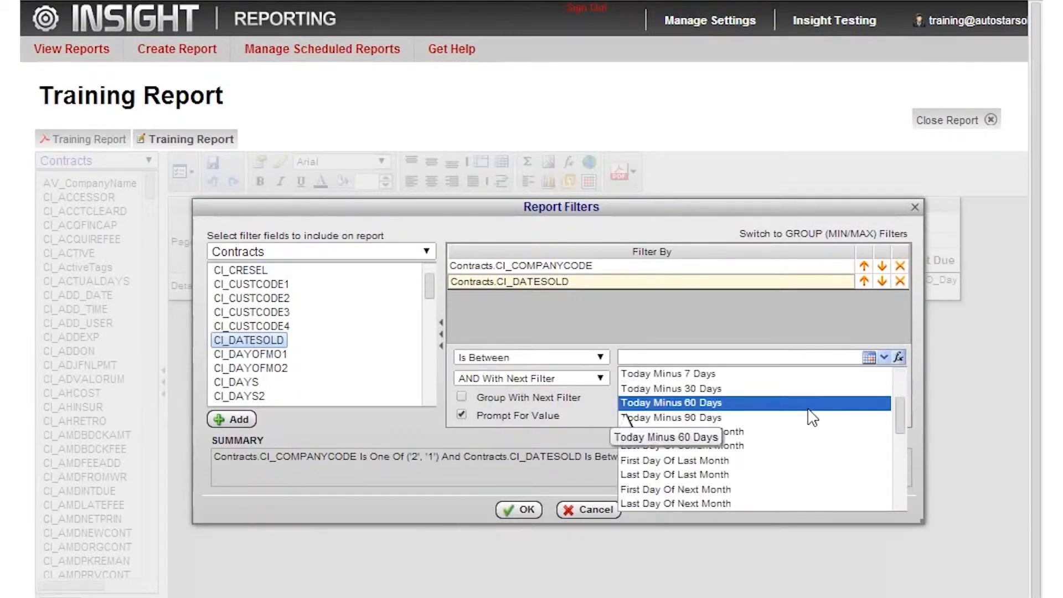
{"action": "left_click", "coordinate": [733, 460]}
{"action": "left_click", "coordinate": [899, 393]}
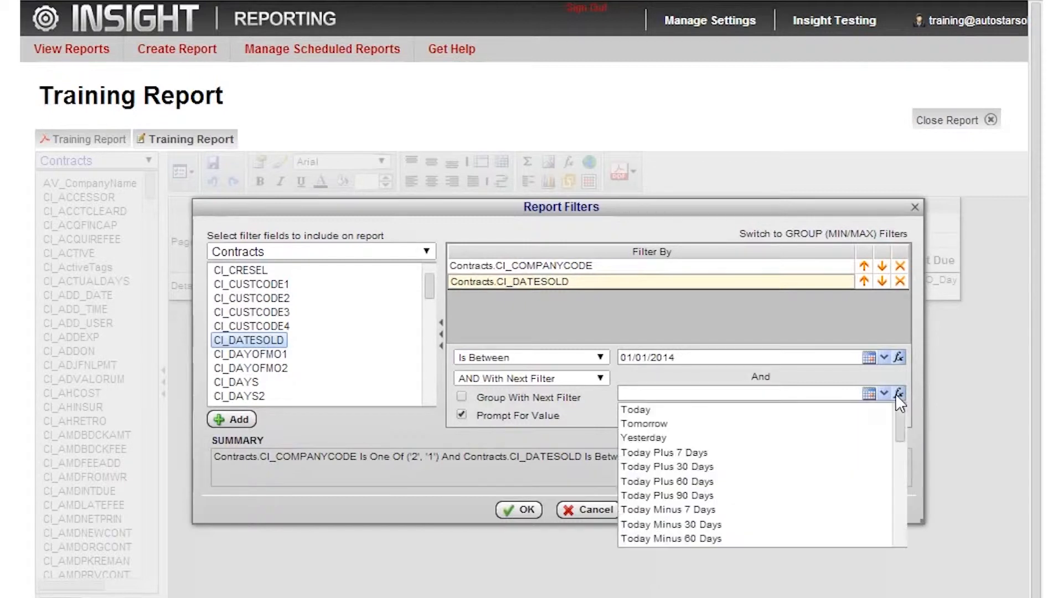
{"action": "scroll", "coordinate": [637, 435], "scroll_direction": "down", "scroll_amount": 3}
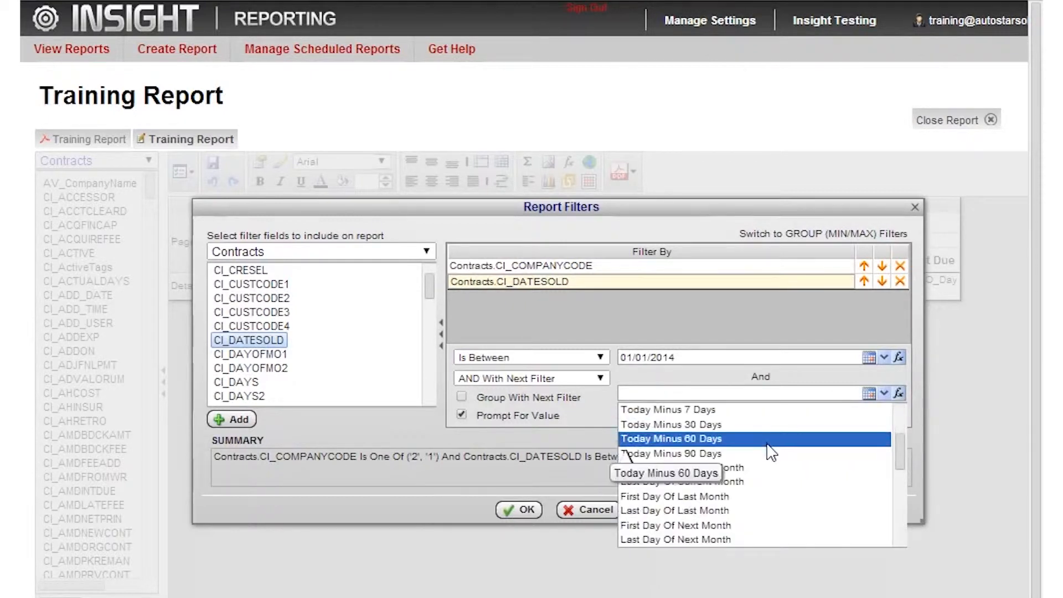
{"action": "scroll", "coordinate": [773, 451], "scroll_direction": "down", "scroll_amount": 3}
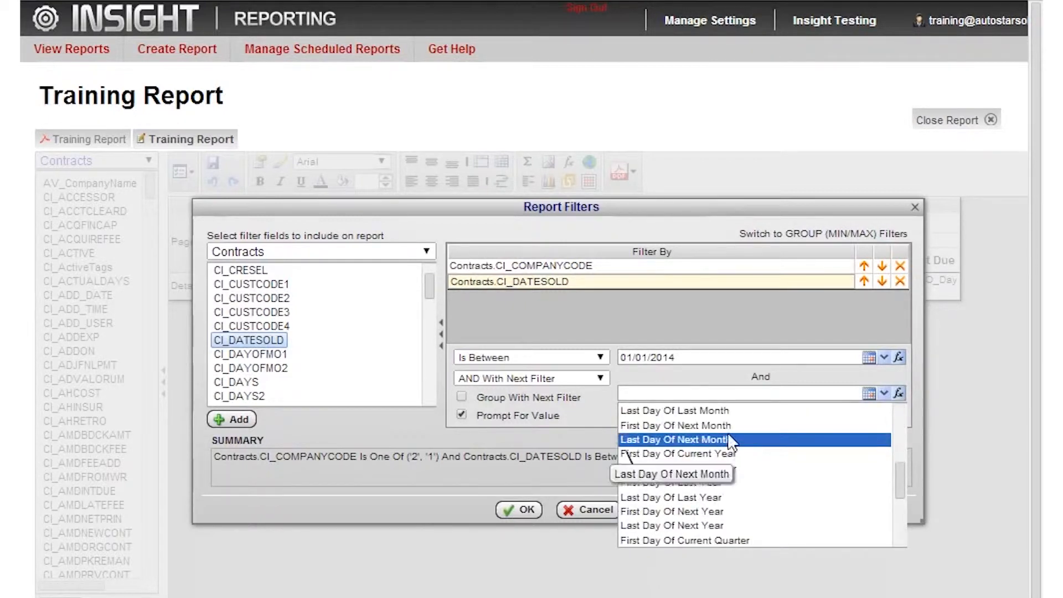
{"action": "left_click", "coordinate": [672, 411]}
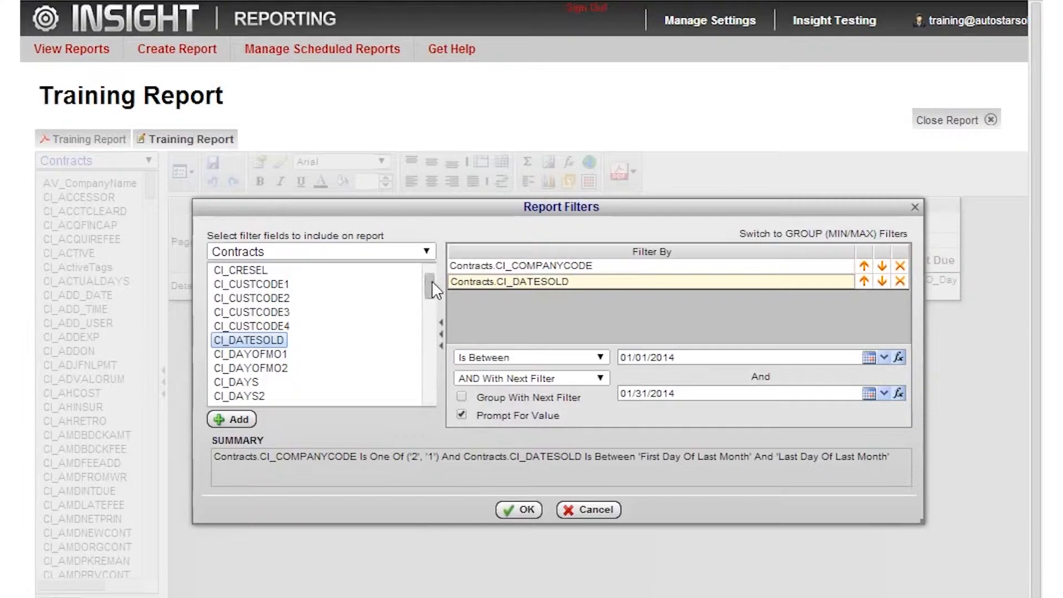
- Add a CI_ActiveTags filter with the condition Does Not Contain BK
{"action": "left_click_drag", "start_coordinate": [432, 281], "coordinate": [434, 271]}
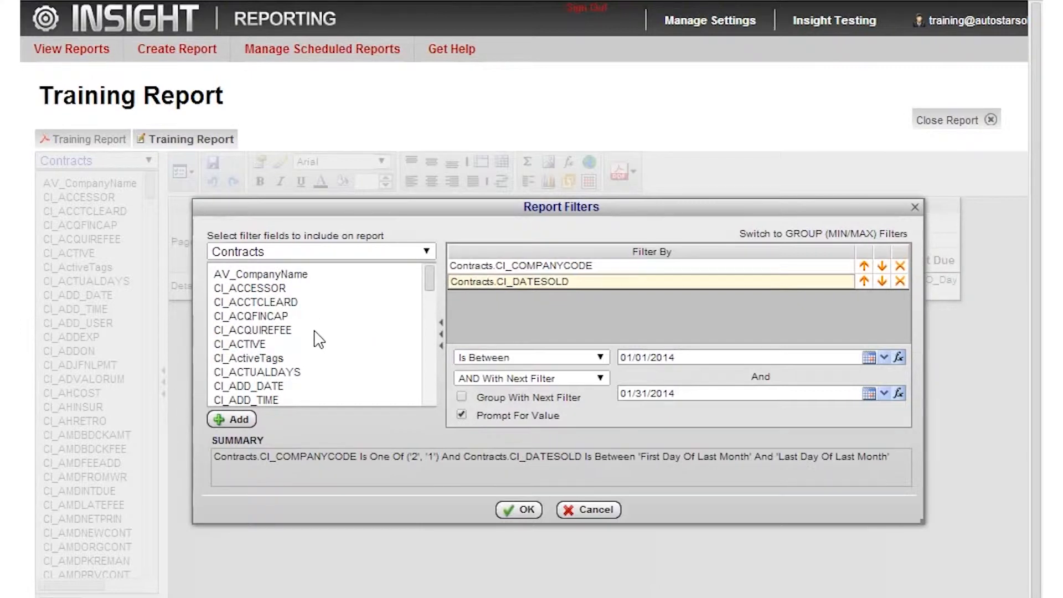
{"action": "left_click", "coordinate": [242, 360]}
{"action": "left_click_drag", "start_coordinate": [242, 366], "coordinate": [540, 291]}
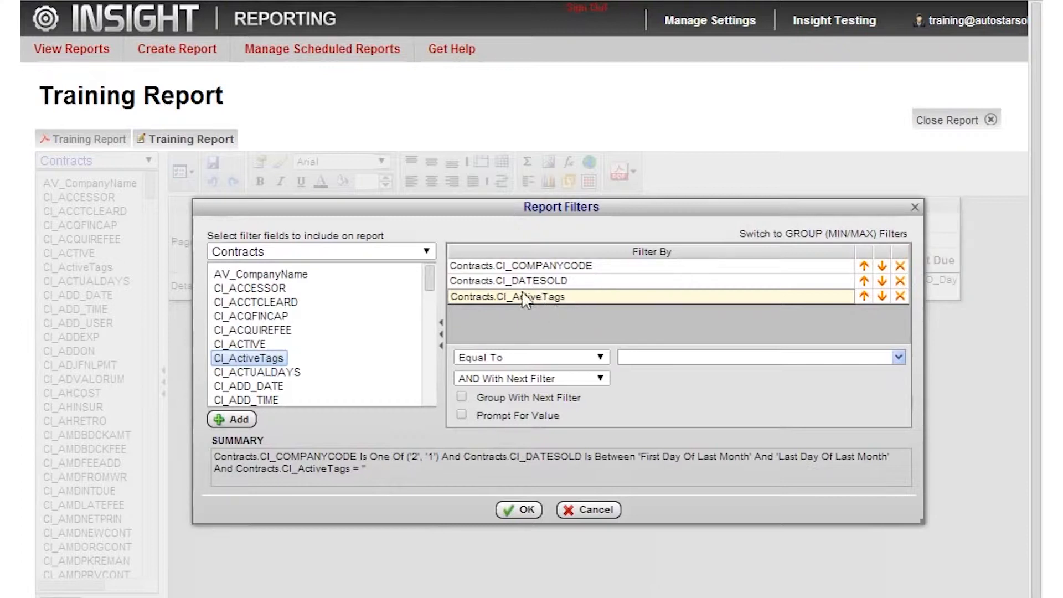
{"action": "left_click", "coordinate": [600, 356]}
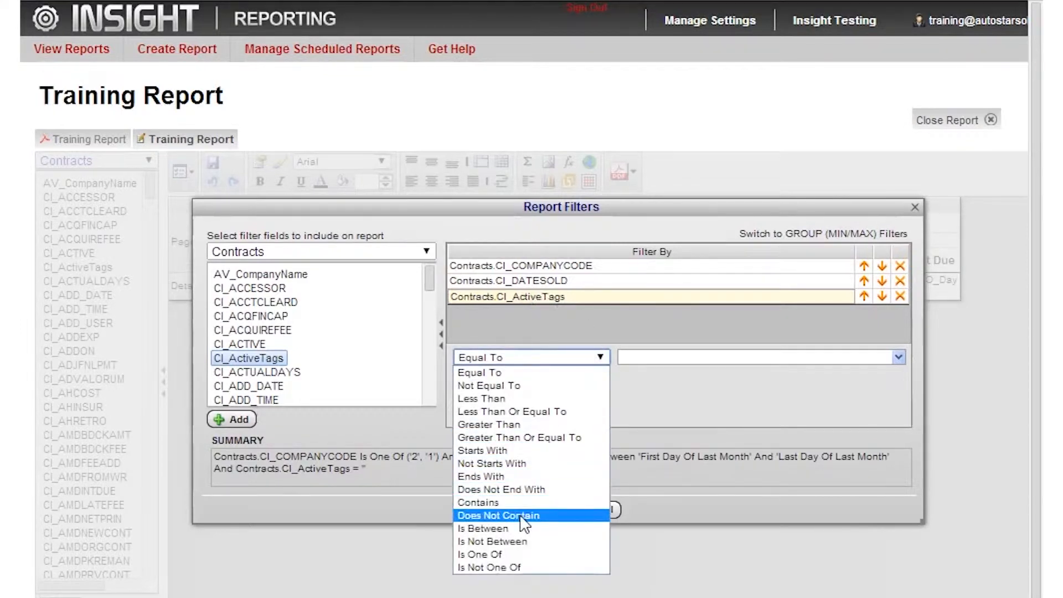
{"action": "left_click", "coordinate": [596, 516]}
{"action": "left_click", "coordinate": [651, 360]}
{"action": "type", "text": "BK"}
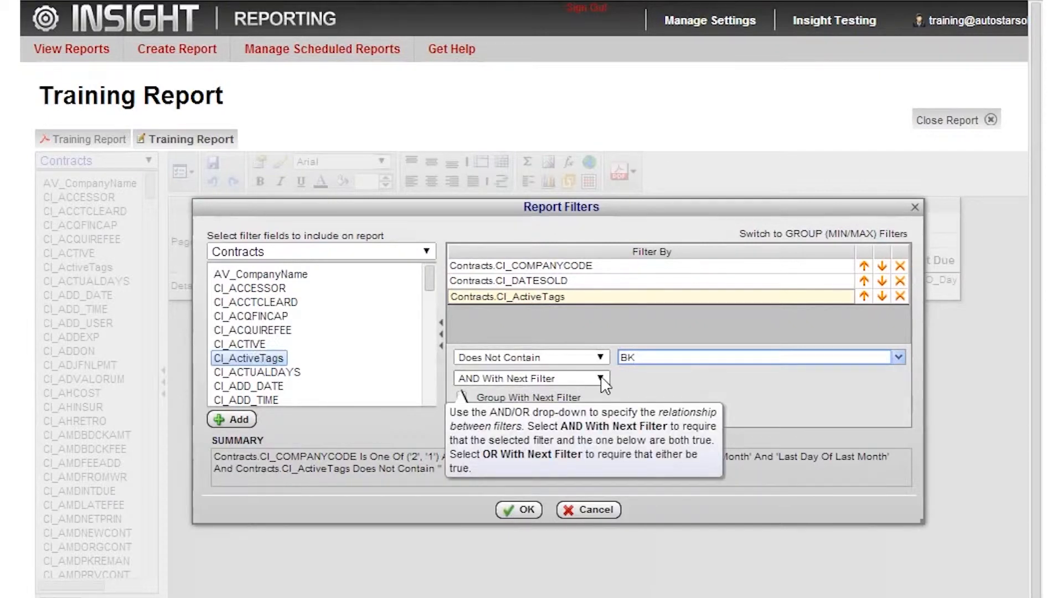
- Group the CI_ActiveTags filter with the next filter and link them with OR
{"action": "mouse_move", "coordinate": [463, 401]}
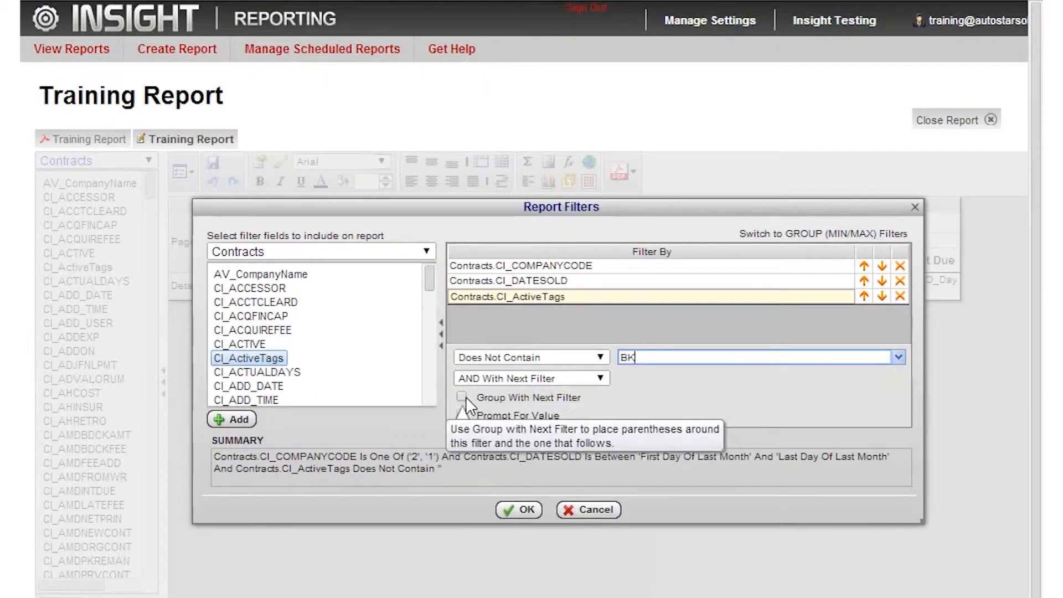
{"action": "left_click", "coordinate": [461, 397]}
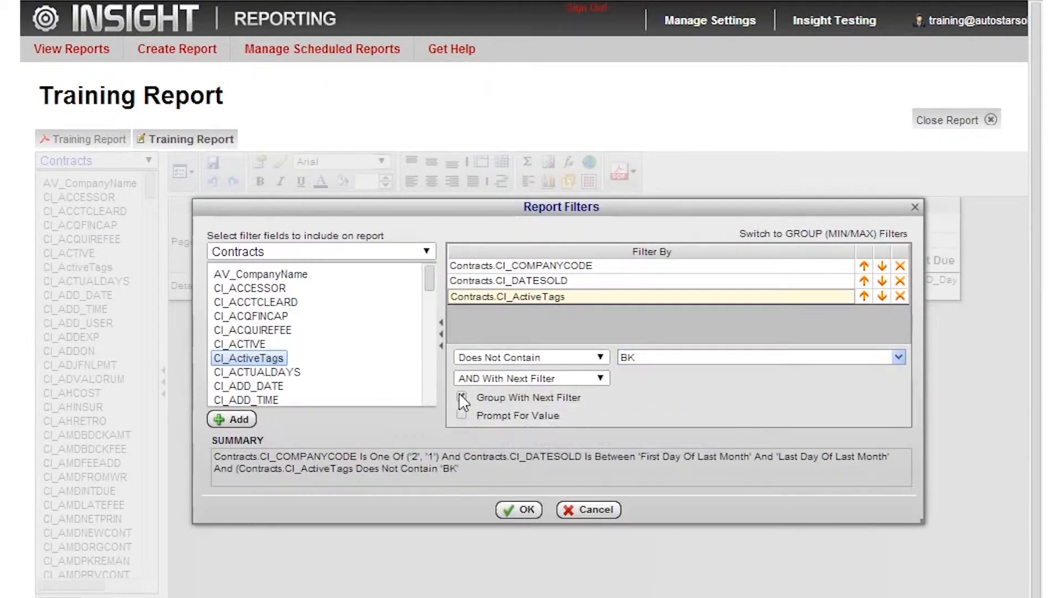
{"action": "left_click", "coordinate": [600, 380]}
{"action": "left_click", "coordinate": [497, 403]}
{"action": "mouse_move", "coordinate": [514, 377]}
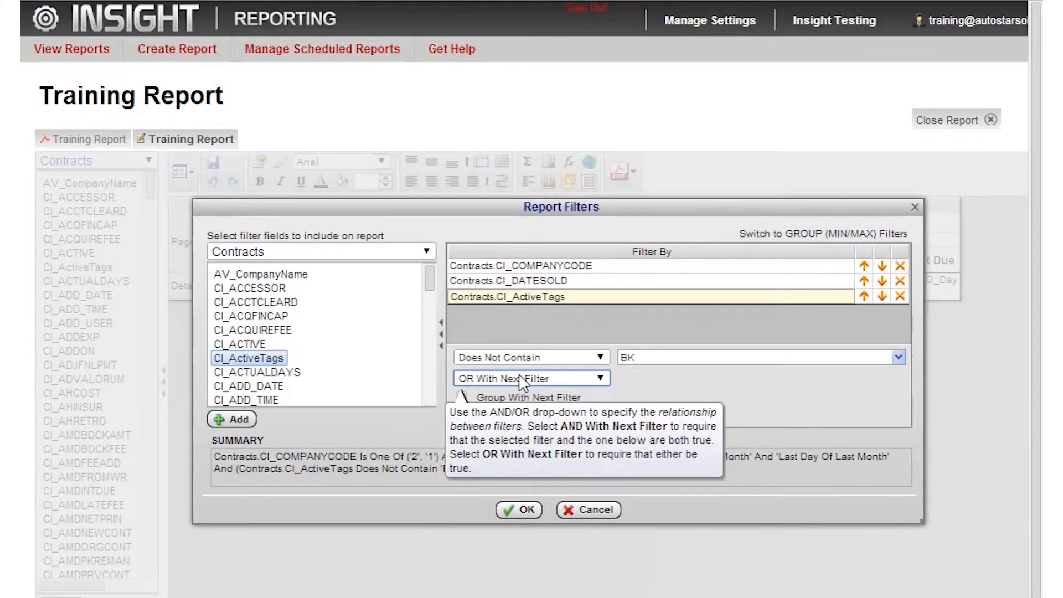
- Add a second CI_ActiveTags filter with the condition Does Not Contain OFR
{"action": "left_click_drag", "start_coordinate": [255, 357], "coordinate": [572, 310]}
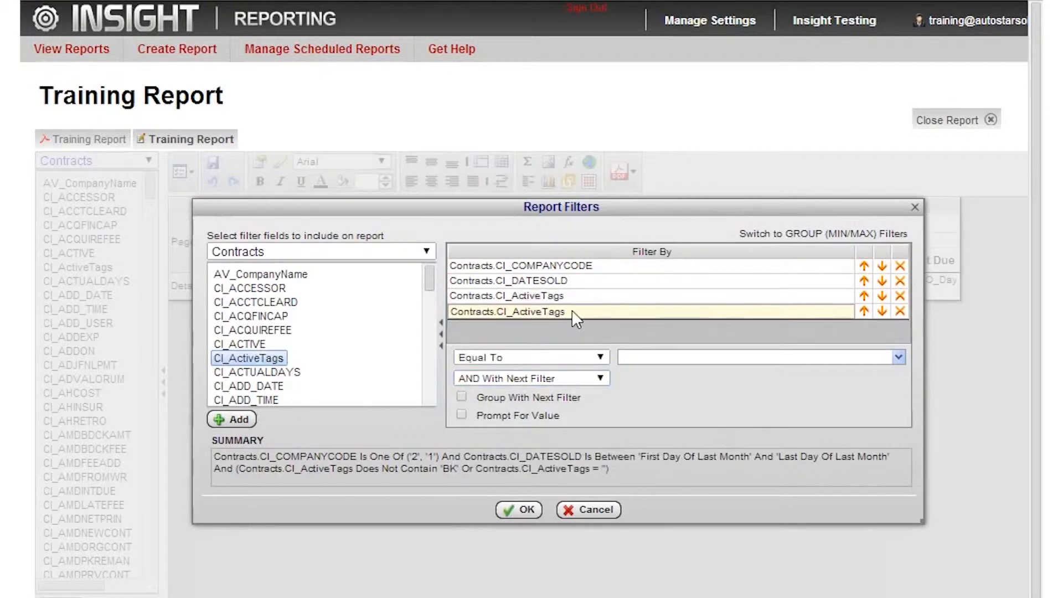
{"action": "left_click", "coordinate": [580, 359]}
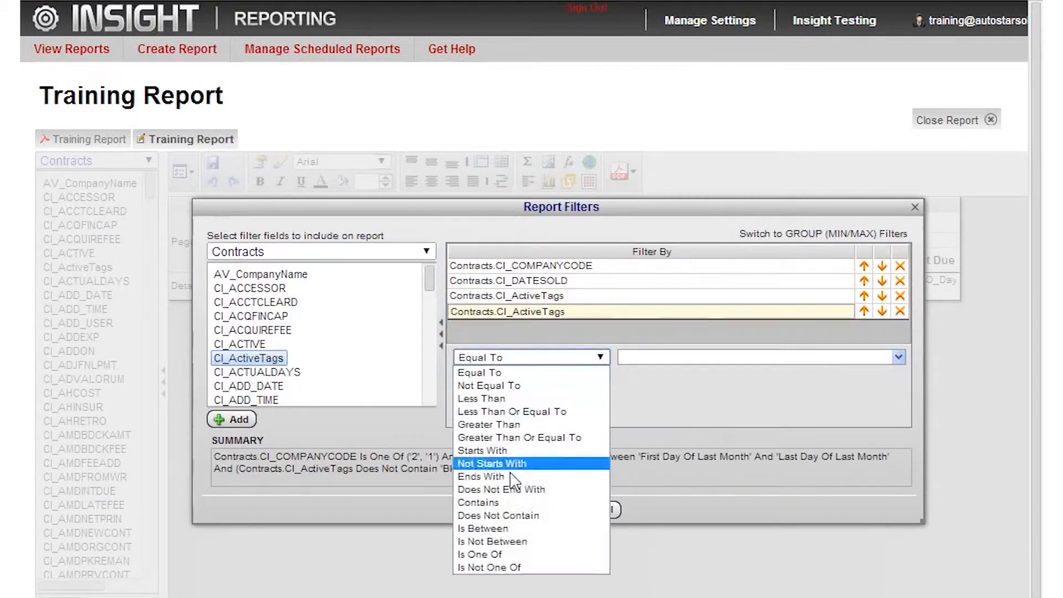
{"action": "left_click", "coordinate": [498, 515]}
{"action": "left_click", "coordinate": [652, 355]}
{"action": "type", "text": "OFR"}
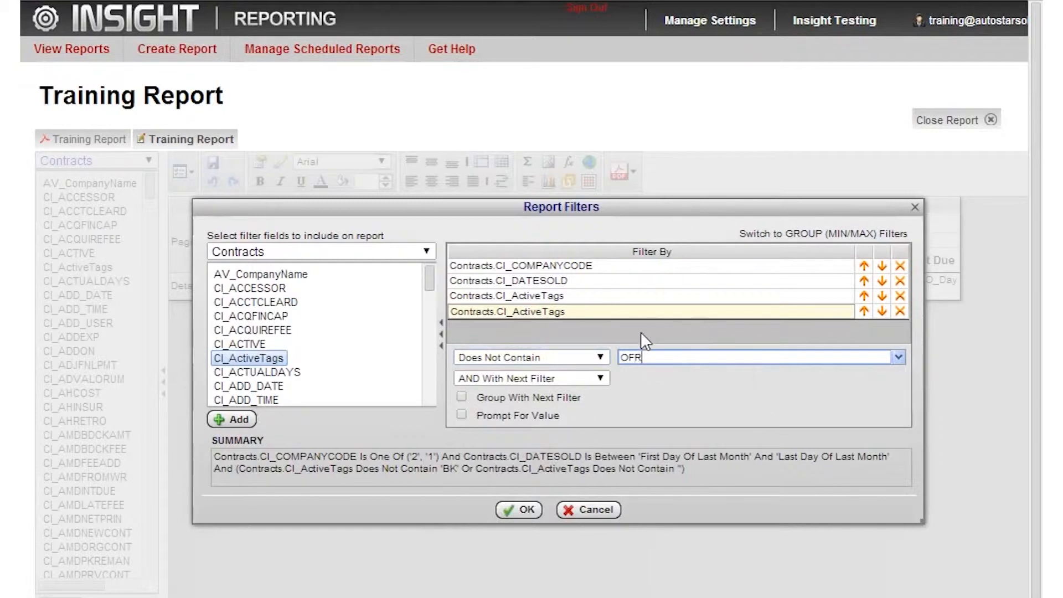
- Accept the report filters and center-align the CO_DaysPastDue cell in the Detail row
{"action": "left_click", "coordinate": [526, 510]}
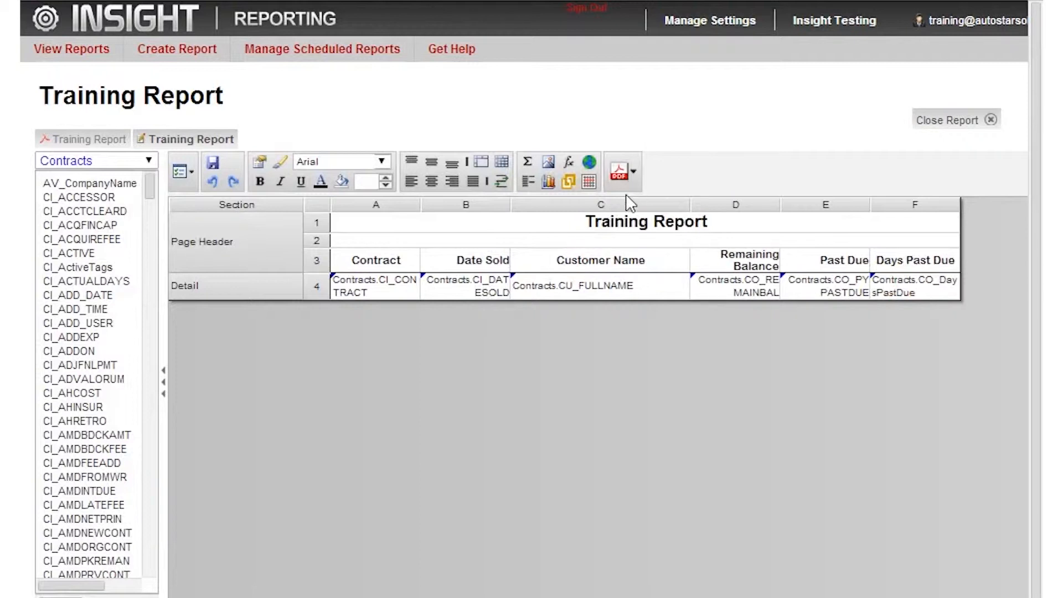
{"action": "left_click", "coordinate": [896, 282]}
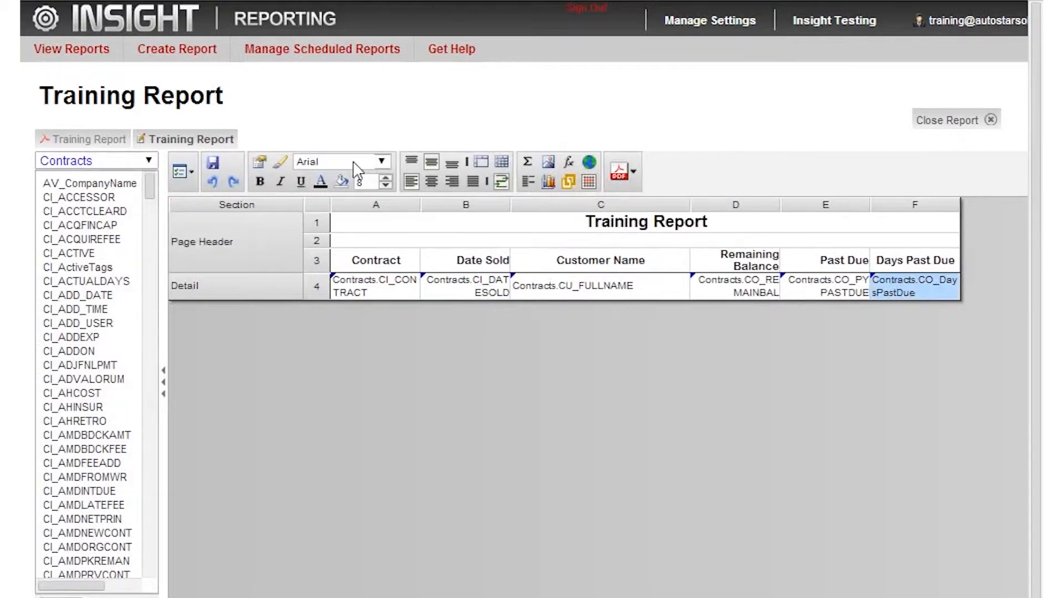
{"action": "left_click", "coordinate": [431, 183]}
- Run the report as PDF and set the prompted CI_DATESOLD start date to 10/01/2013
{"action": "left_click", "coordinate": [620, 172]}
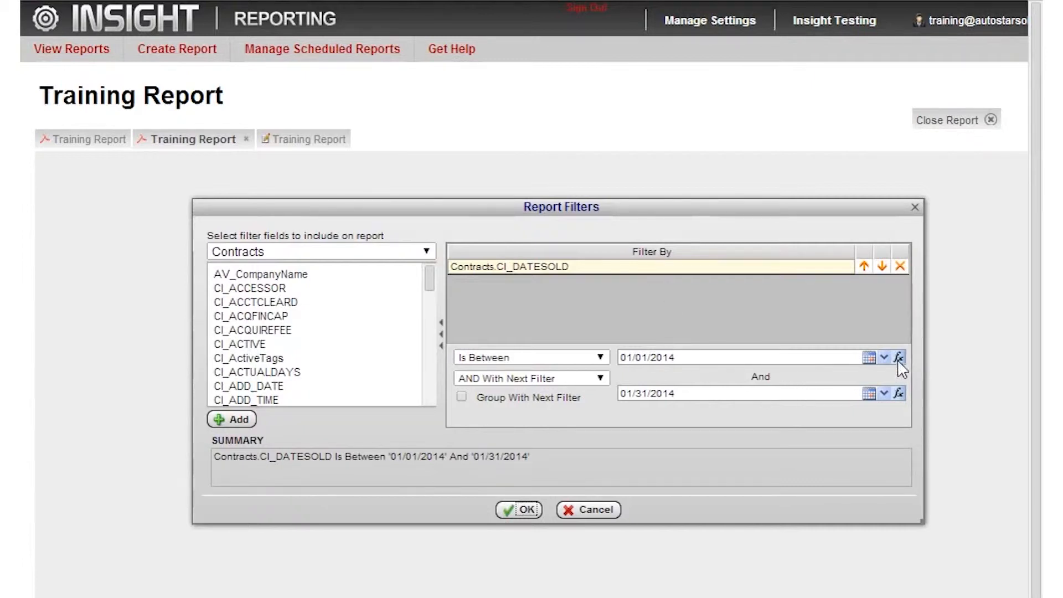
{"action": "left_click", "coordinate": [870, 358]}
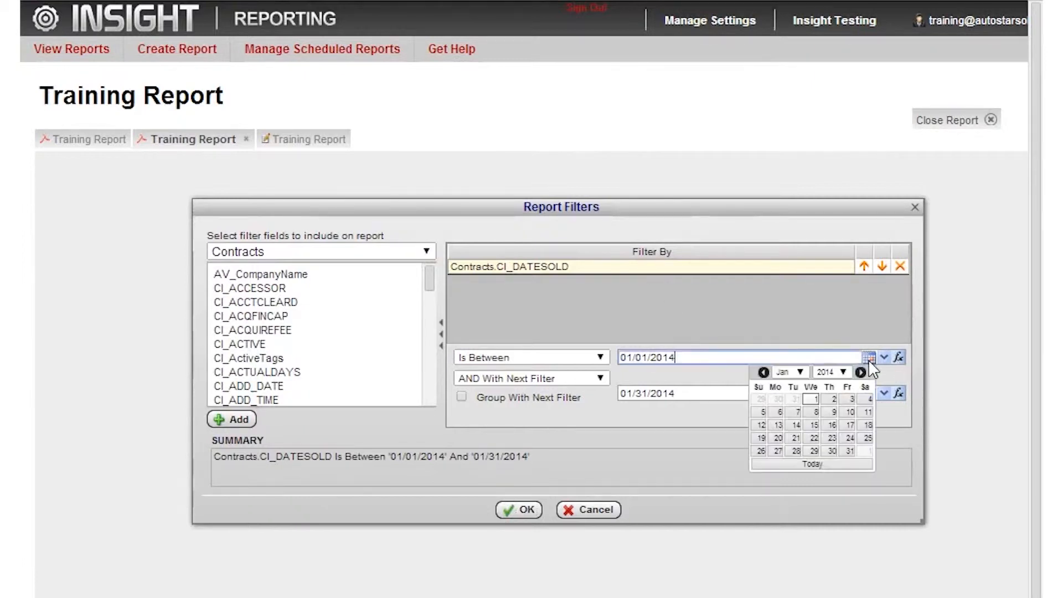
{"action": "left_click", "coordinate": [764, 372]}
{"action": "left_click", "coordinate": [764, 372]}
{"action": "left_click", "coordinate": [764, 372]}
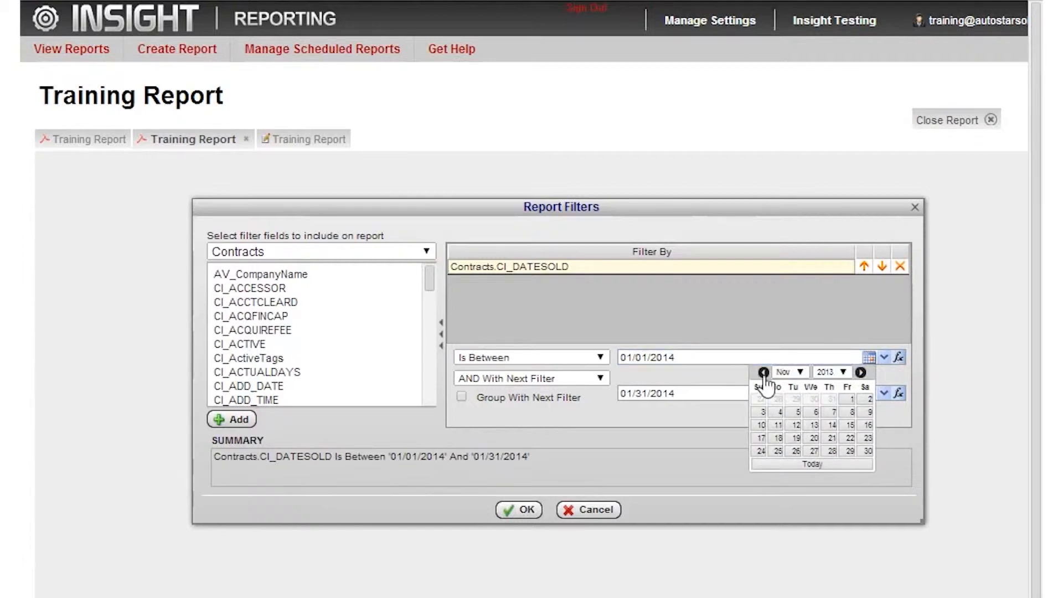
{"action": "left_click", "coordinate": [796, 394]}
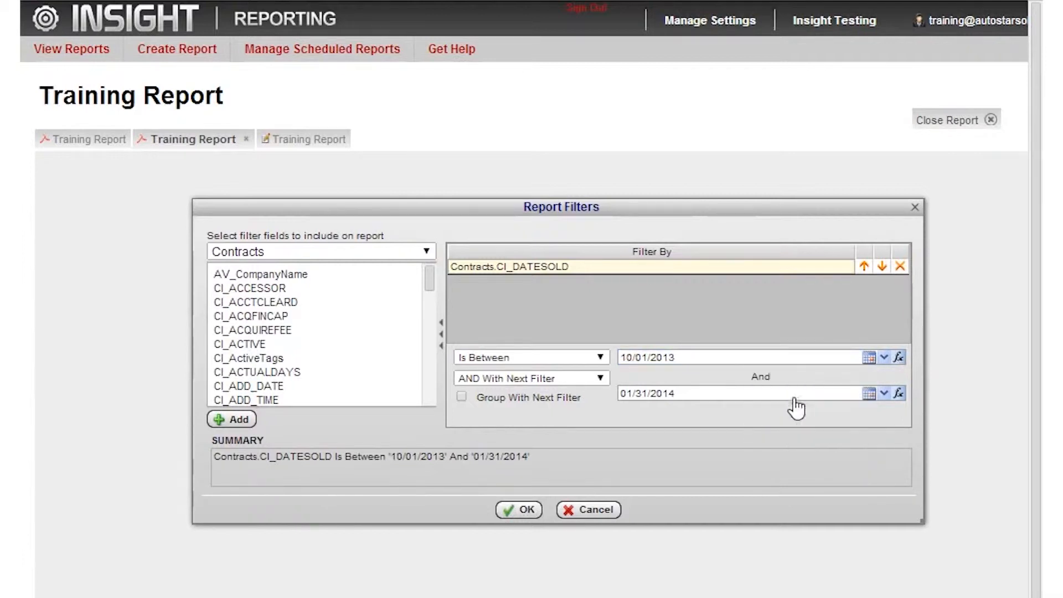
- Set the prompted CI_DATESOLD end date to 12/31/2013 using the calendar
{"action": "left_click", "coordinate": [869, 393]}
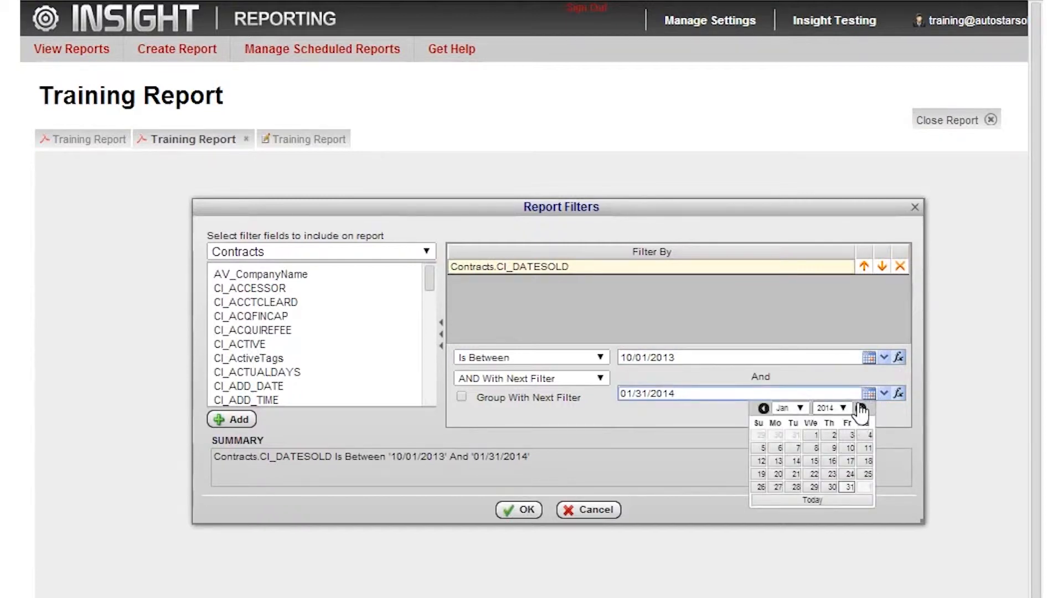
{"action": "left_click", "coordinate": [765, 409]}
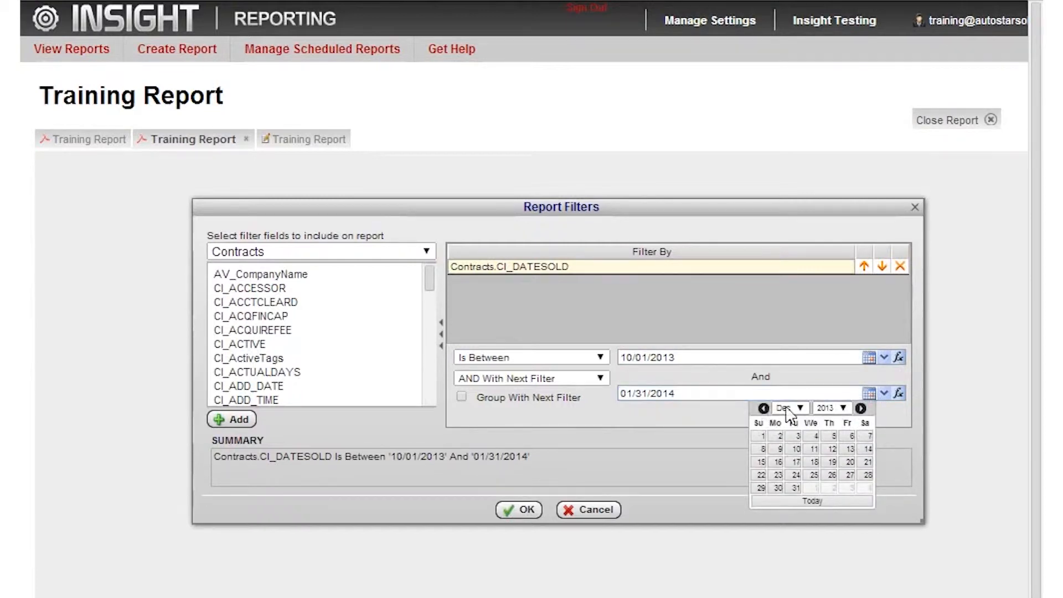
{"action": "left_click", "coordinate": [793, 488]}
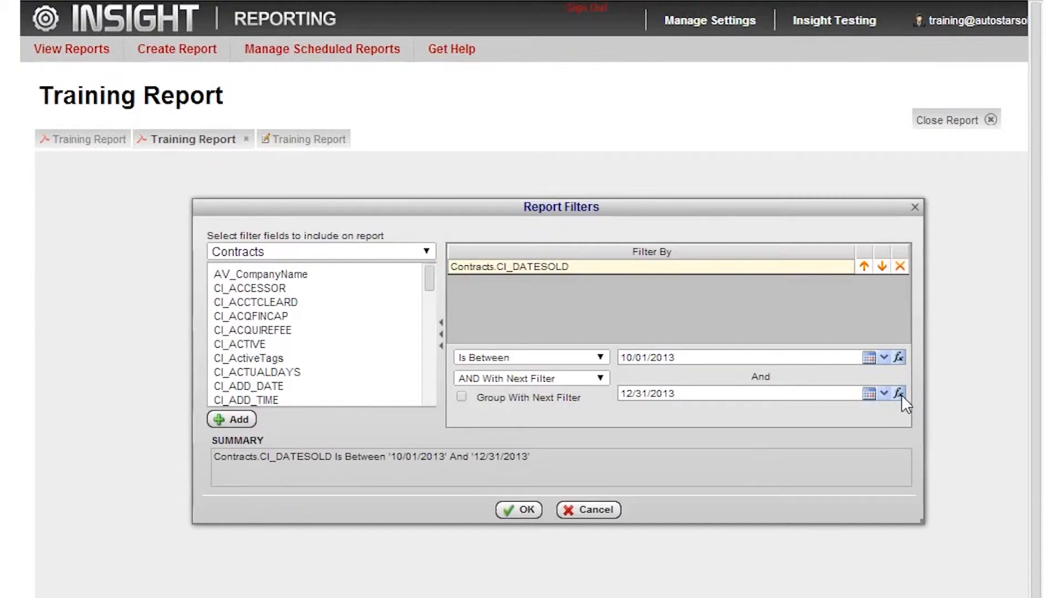
- Examine the relative date functions available for the CI_DATESOLD end date without choosing one
{"action": "left_click", "coordinate": [885, 393]}
{"action": "scroll", "coordinate": [731, 427], "scroll_direction": "up", "scroll_amount": 2}
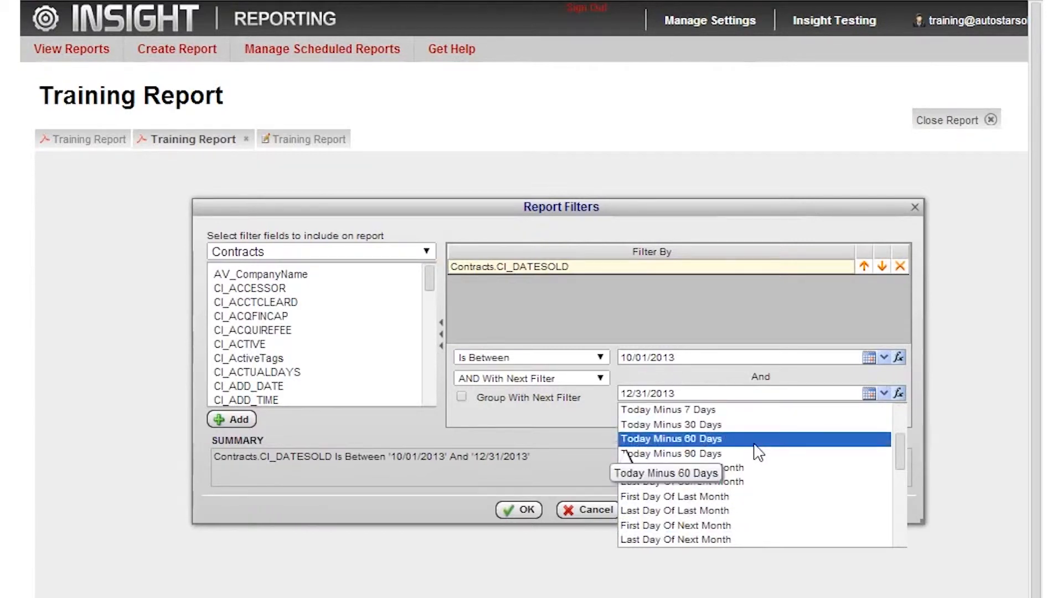
{"action": "scroll", "coordinate": [756, 451], "scroll_direction": "down", "scroll_amount": 5}
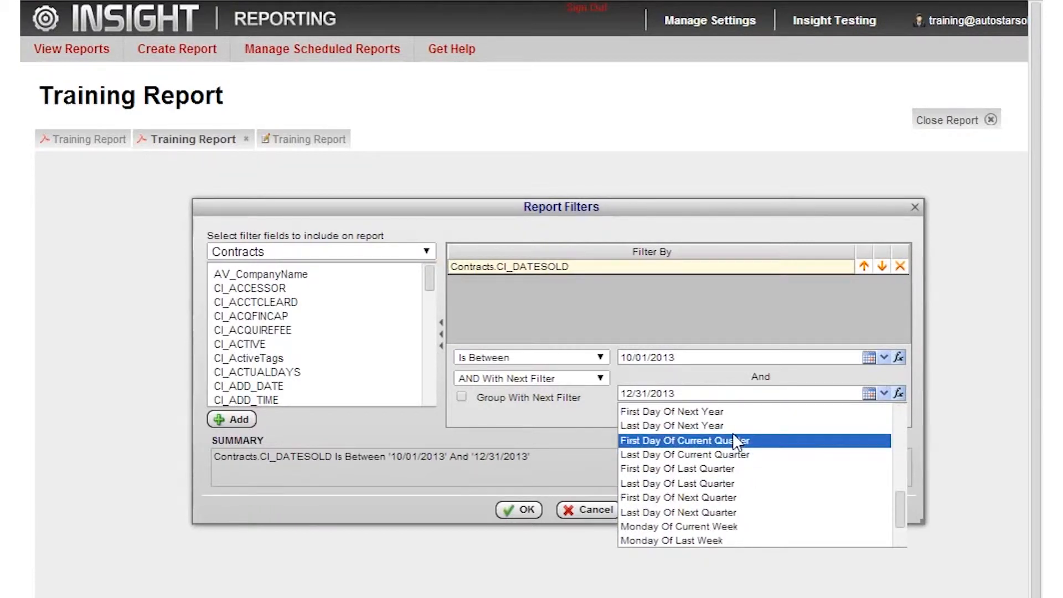
{"action": "scroll", "coordinate": [733, 440], "scroll_direction": "up", "scroll_amount": 3}
{"action": "scroll", "coordinate": [733, 434], "scroll_direction": "up", "scroll_amount": 3}
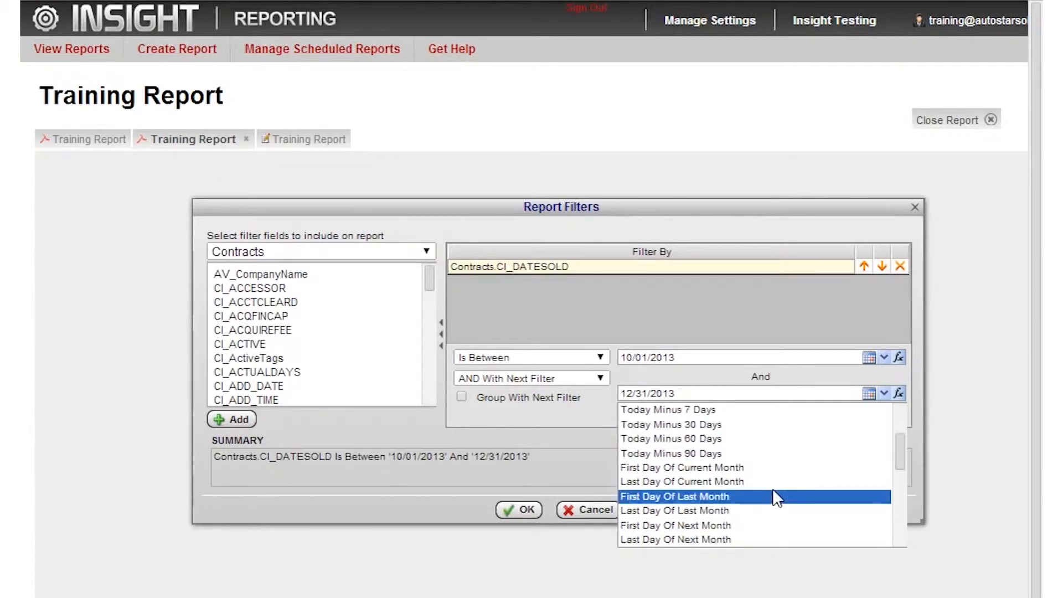
{"action": "scroll", "coordinate": [775, 496], "scroll_direction": "down", "scroll_amount": 2}
{"action": "scroll", "coordinate": [775, 484], "scroll_direction": "down", "scroll_amount": 2}
{"action": "scroll", "coordinate": [775, 484], "scroll_direction": "up", "scroll_amount": 2}
{"action": "scroll", "coordinate": [796, 448], "scroll_direction": "up", "scroll_amount": 4}
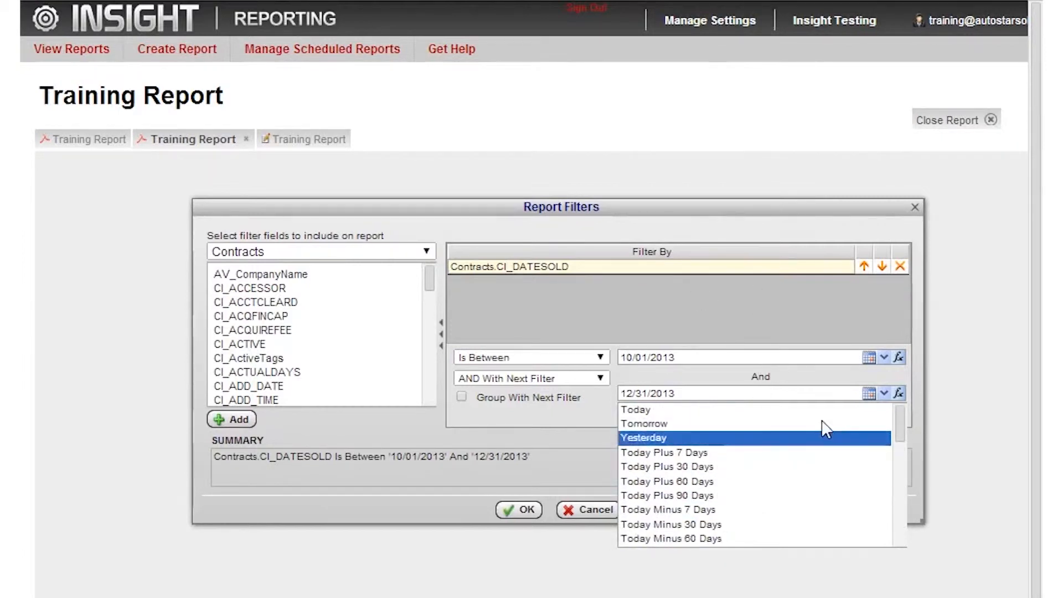
{"action": "left_click", "coordinate": [723, 324]}
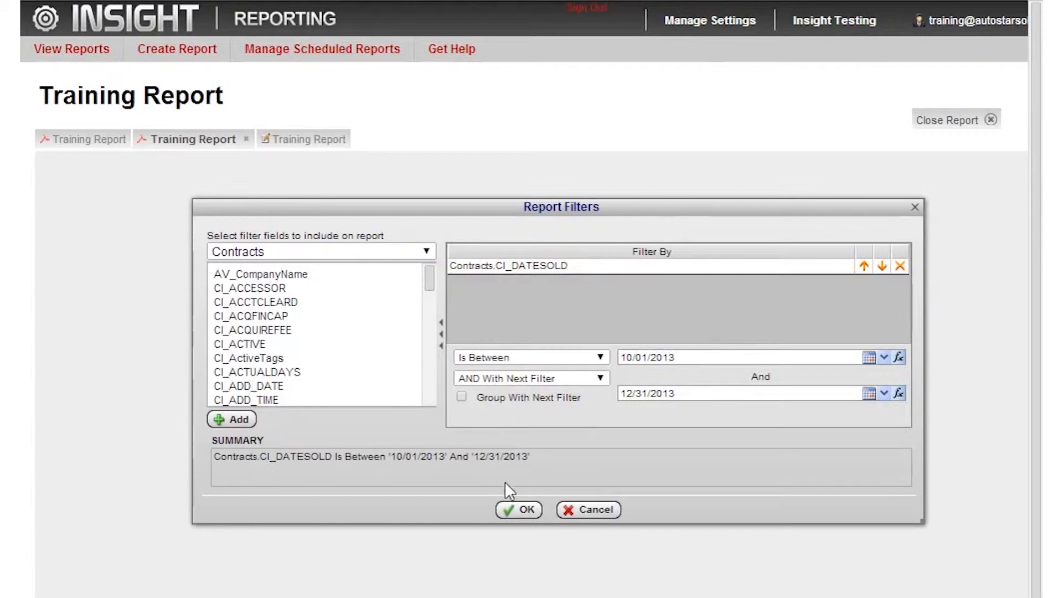
- Generate the report with the entered dates and look through the contracts, sale dates and balances on its pages
{"action": "left_click", "coordinate": [522, 510]}
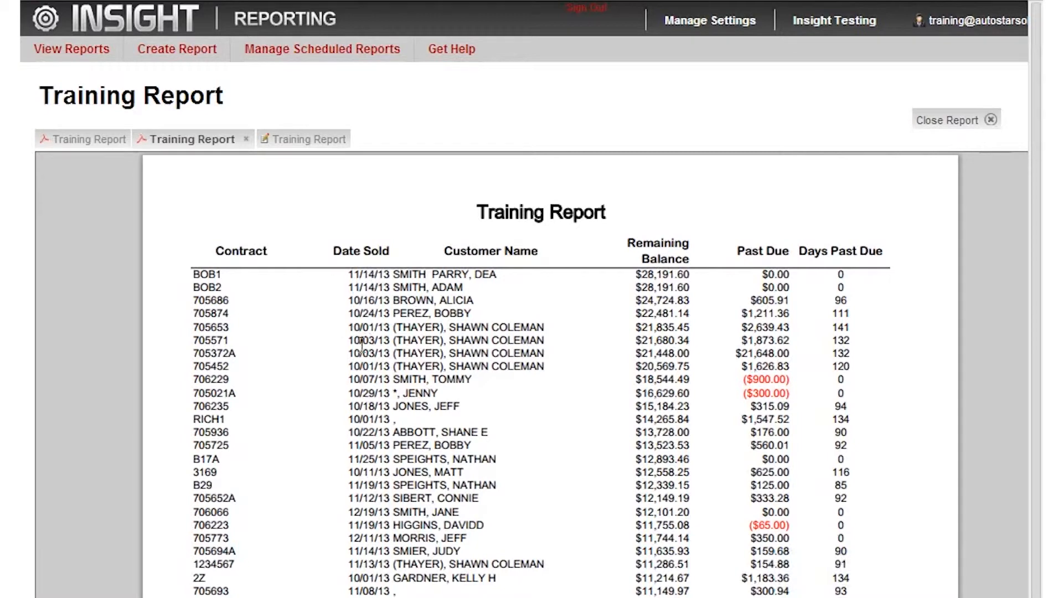
{"action": "scroll", "coordinate": [362, 344], "scroll_direction": "down", "scroll_amount": 3}
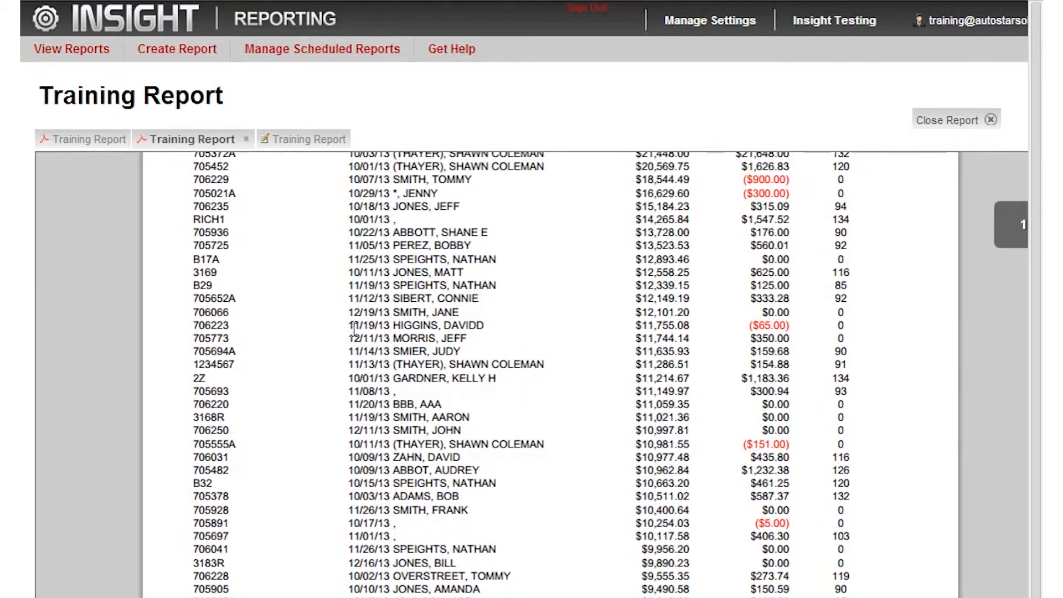
{"action": "scroll", "coordinate": [346, 360], "scroll_direction": "down", "scroll_amount": 9}
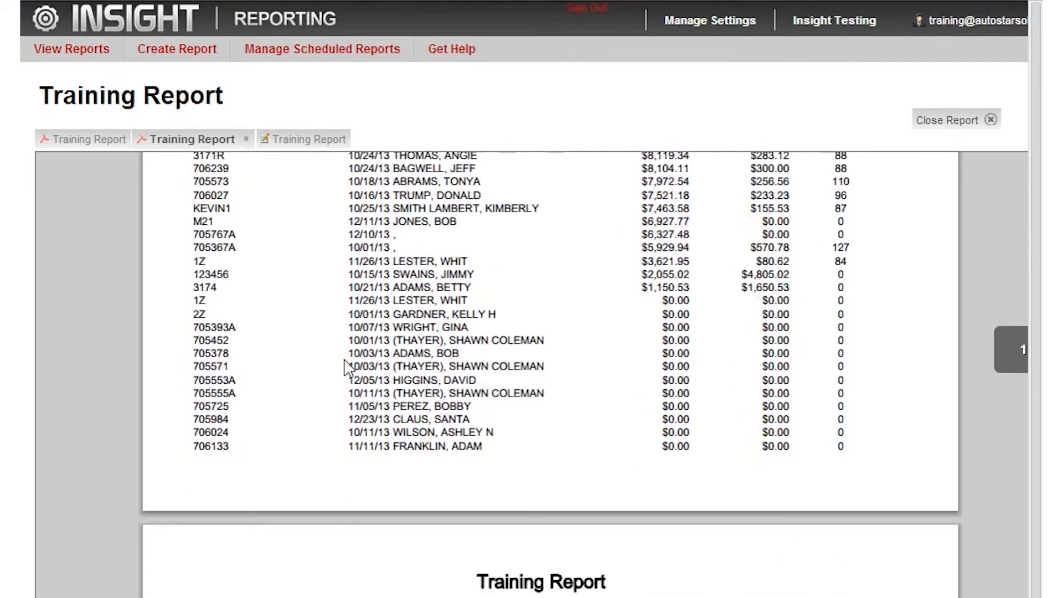
{"action": "scroll", "coordinate": [346, 368], "scroll_direction": "down", "scroll_amount": 8}
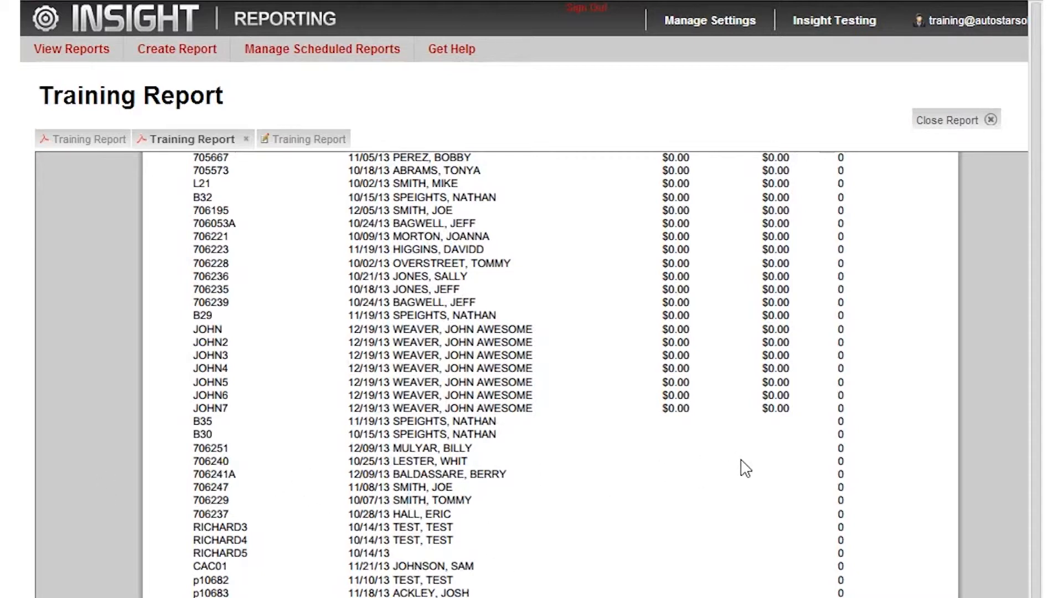
{"action": "scroll", "coordinate": [623, 443], "scroll_direction": "down", "scroll_amount": 10}
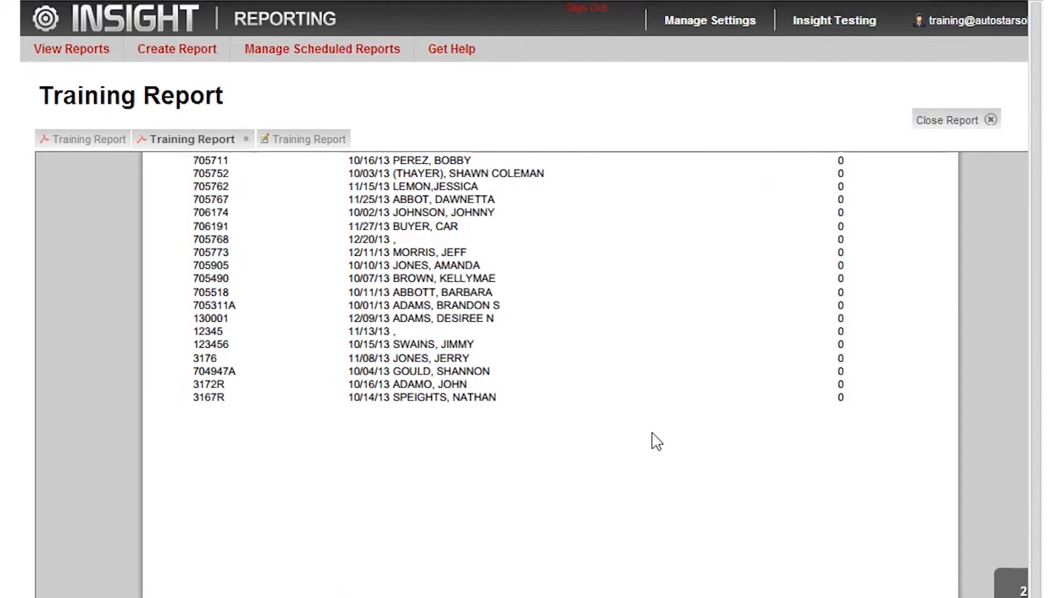
{"action": "scroll", "coordinate": [657, 442], "scroll_direction": "down", "scroll_amount": 1}
{"action": "scroll", "coordinate": [656, 442], "scroll_direction": "up", "scroll_amount": 2}
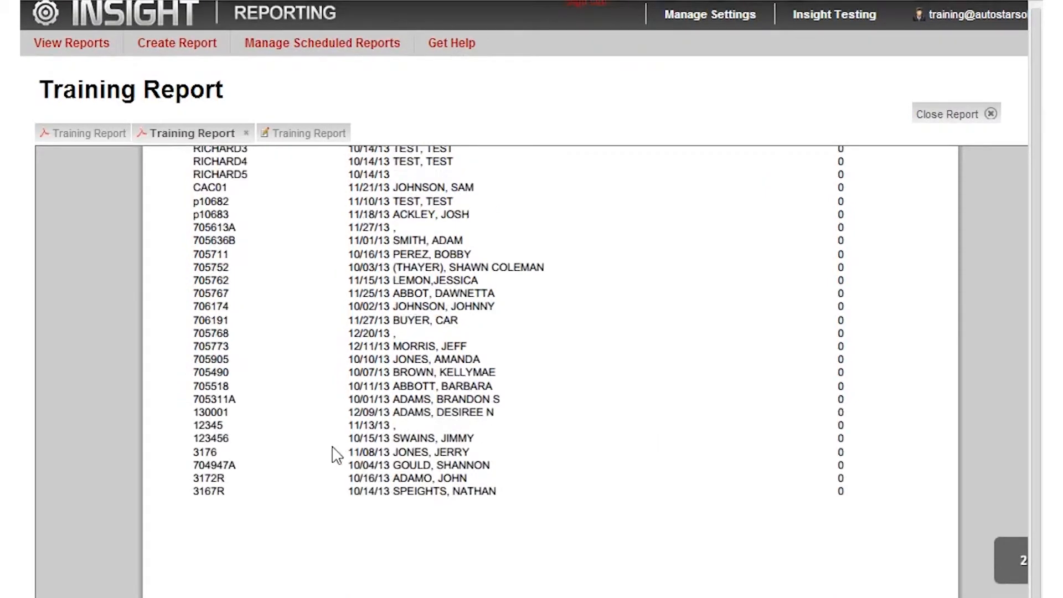
{"action": "scroll", "coordinate": [337, 451], "scroll_direction": "up", "scroll_amount": 6}
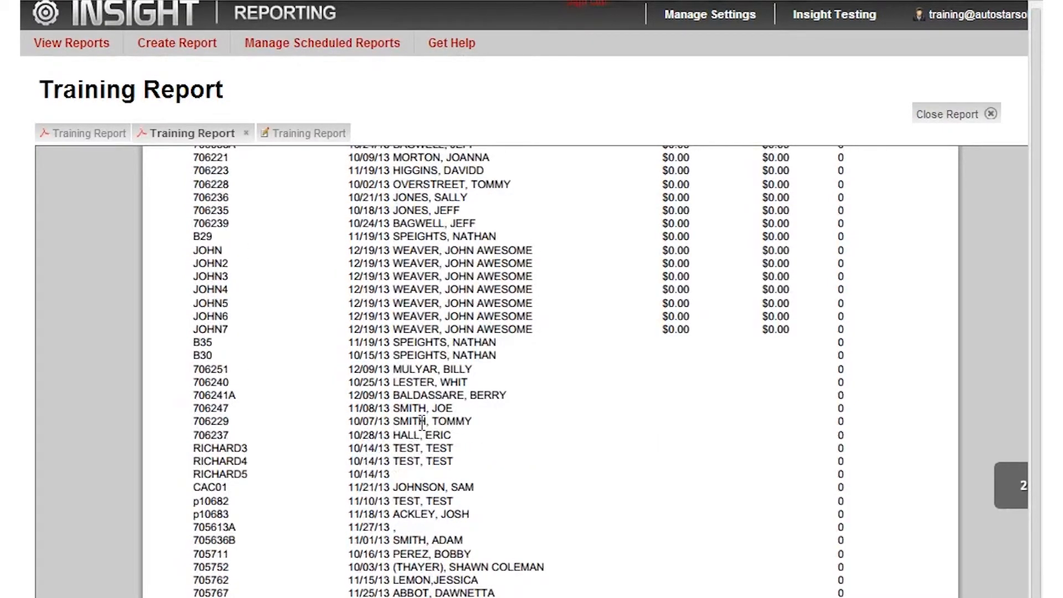
{"action": "scroll", "coordinate": [372, 412], "scroll_direction": "up", "scroll_amount": 4}
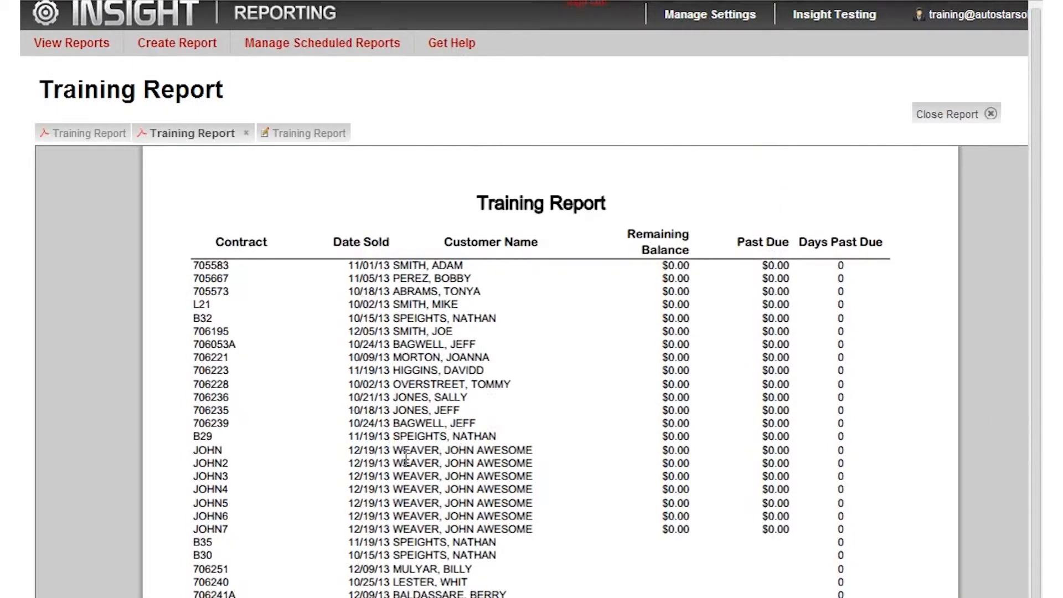
{"action": "scroll", "coordinate": [406, 458], "scroll_direction": "up", "scroll_amount": 5}
{"action": "scroll", "coordinate": [405, 458], "scroll_direction": "up", "scroll_amount": 2}
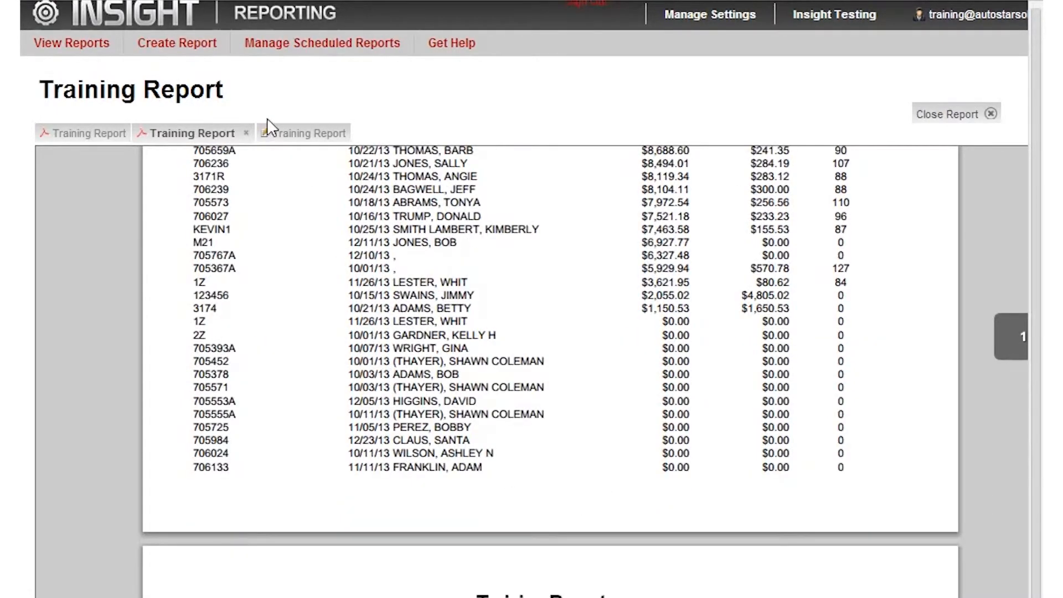
- Close both PDF previews of the Training Report to return to its design
{"action": "left_click", "coordinate": [109, 139]}
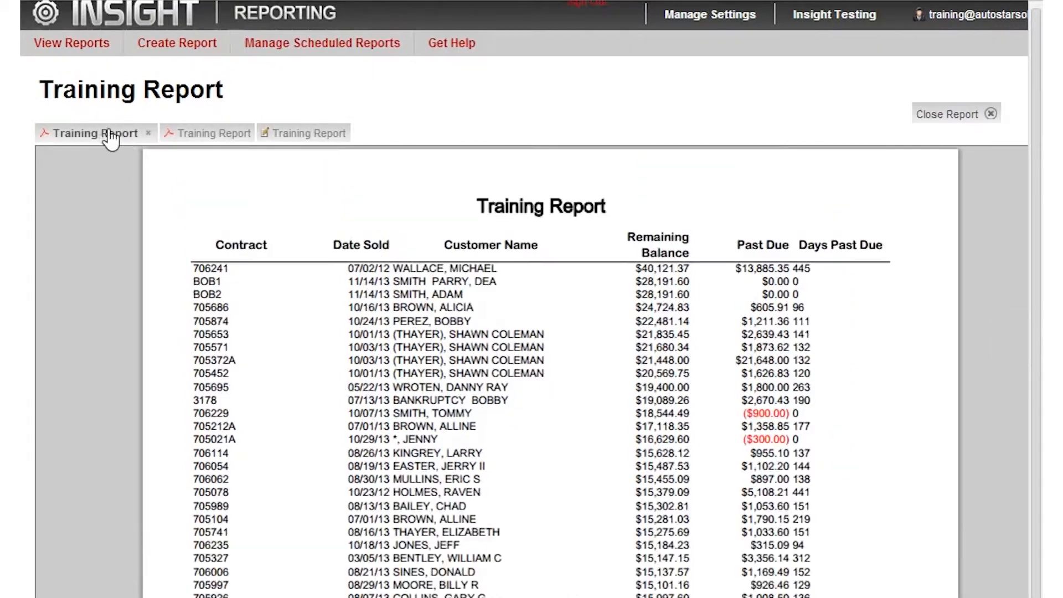
{"action": "left_click", "coordinate": [146, 134]}
{"action": "left_click", "coordinate": [148, 134]}
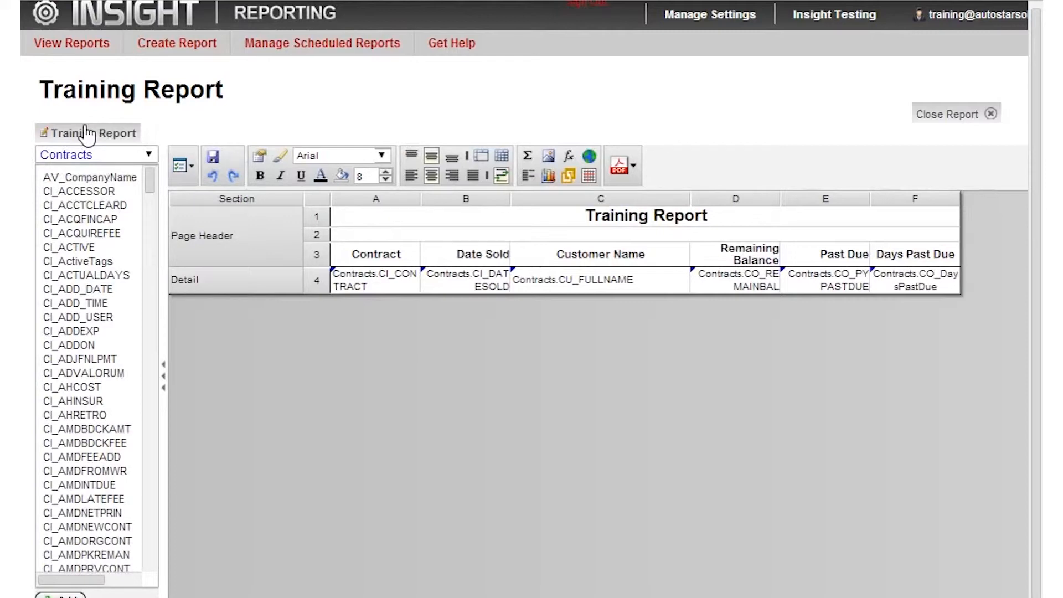
- Reopen the report filters and add CI_ACTIVE from Contracts as a filter
{"action": "left_click", "coordinate": [193, 168]}
{"action": "left_click", "coordinate": [205, 279]}
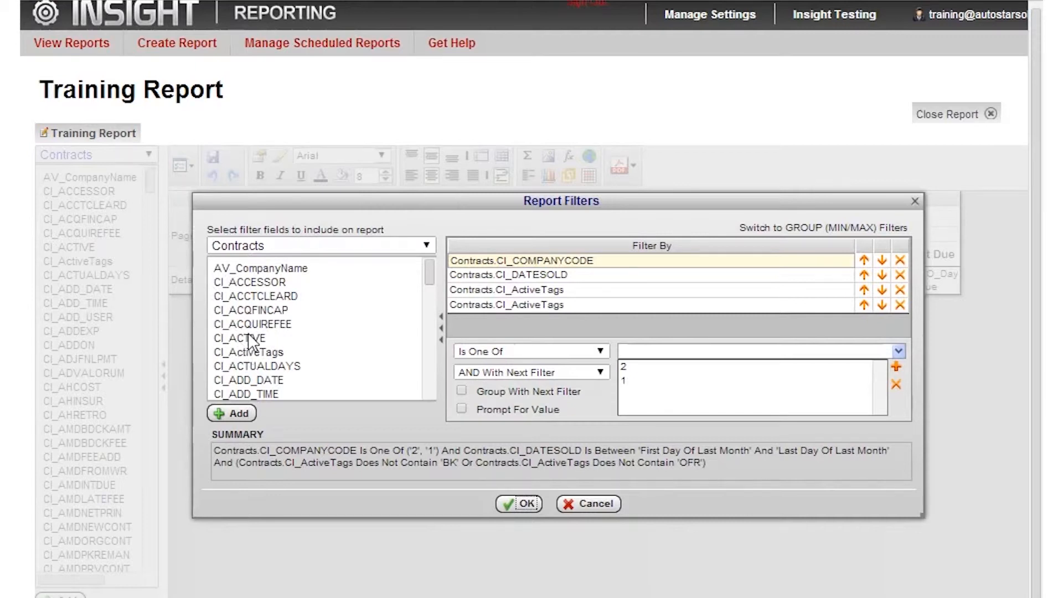
{"action": "left_click_drag", "start_coordinate": [250, 341], "coordinate": [497, 320]}
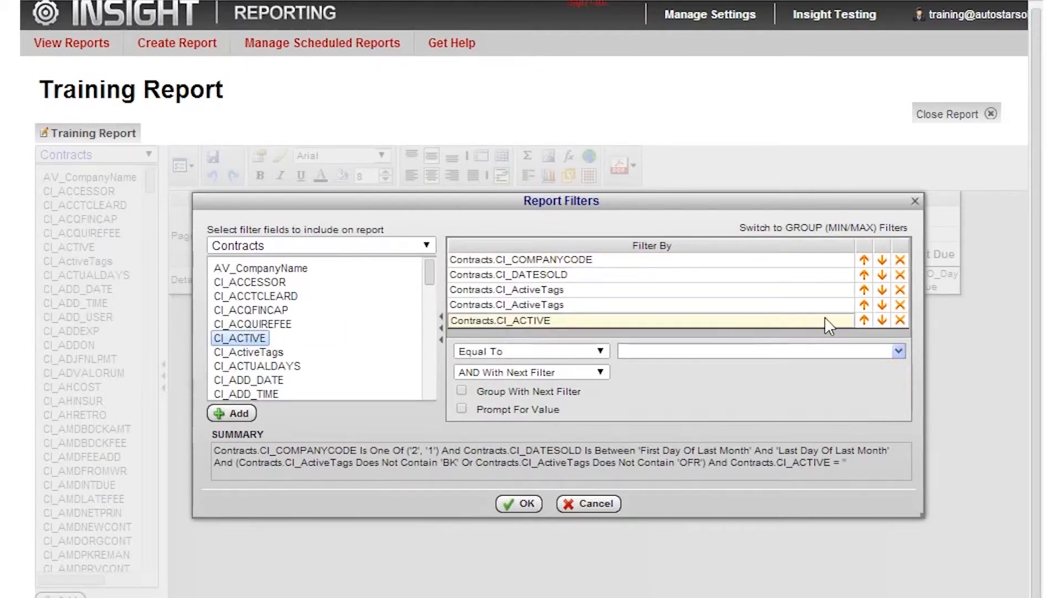
- Move the CI_ACTIVE filter up so that it sits directly below CI_COMPANYCODE
{"action": "left_click", "coordinate": [864, 320]}
{"action": "left_click", "coordinate": [864, 305]}
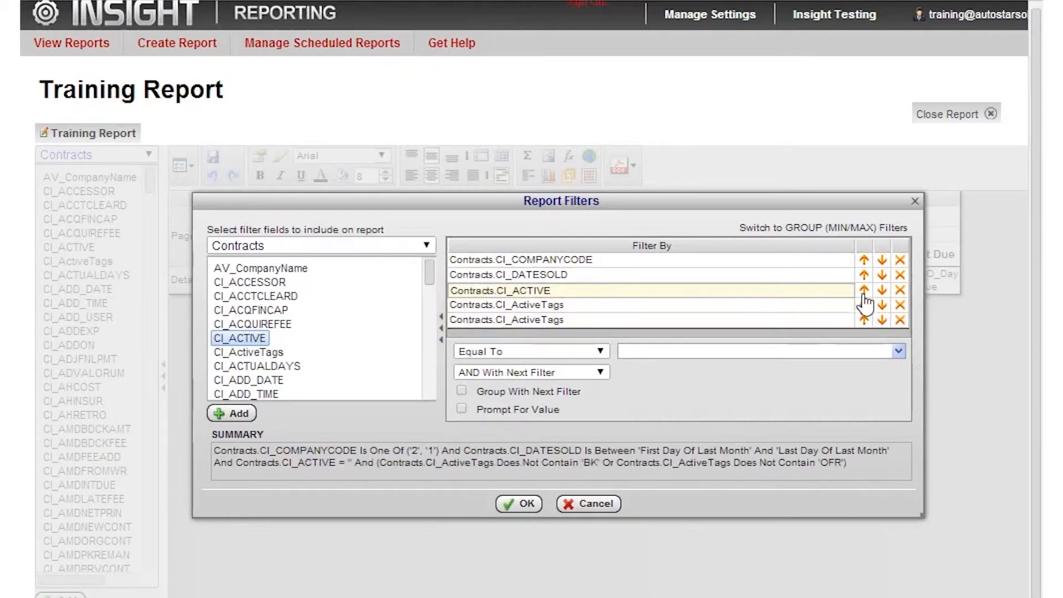
{"action": "left_click", "coordinate": [864, 290]}
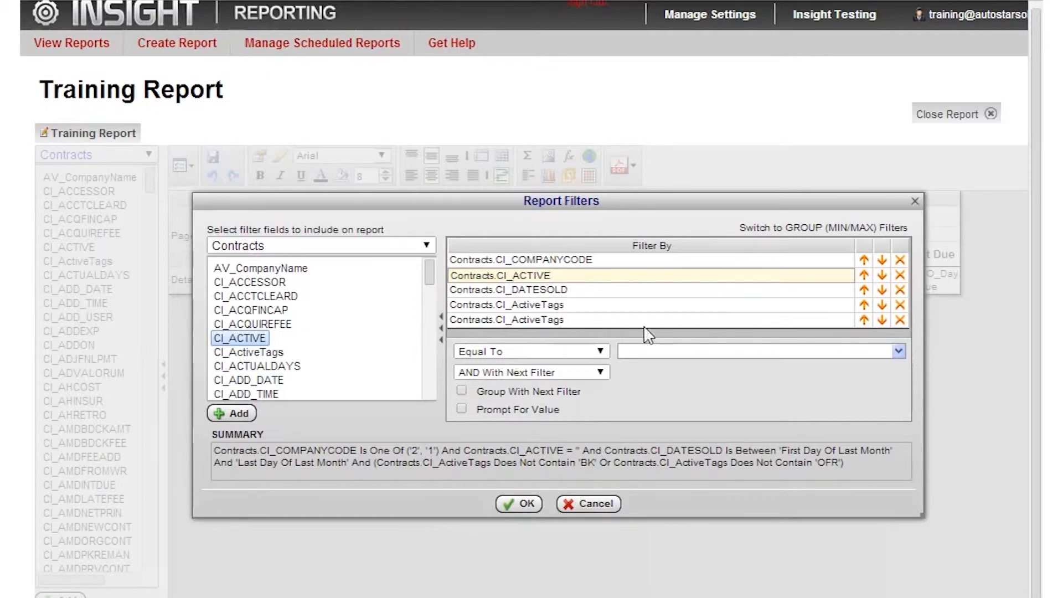
- Set the CI_ACTIVE filter to Equal To True and accept the report filters
{"action": "left_click", "coordinate": [630, 351]}
{"action": "type", "text": "true"}
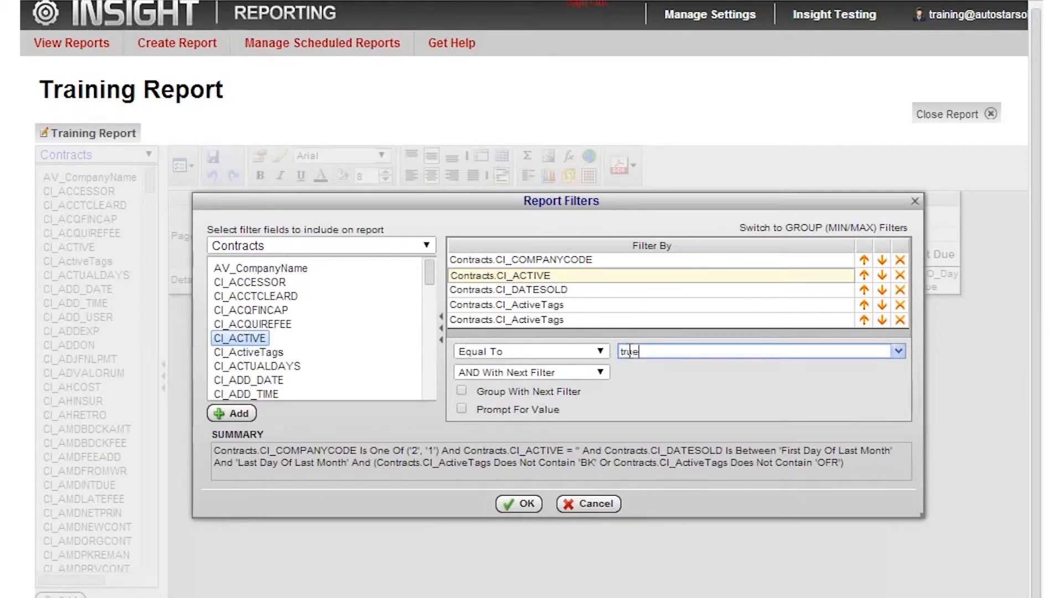
{"action": "left_click", "coordinate": [899, 354]}
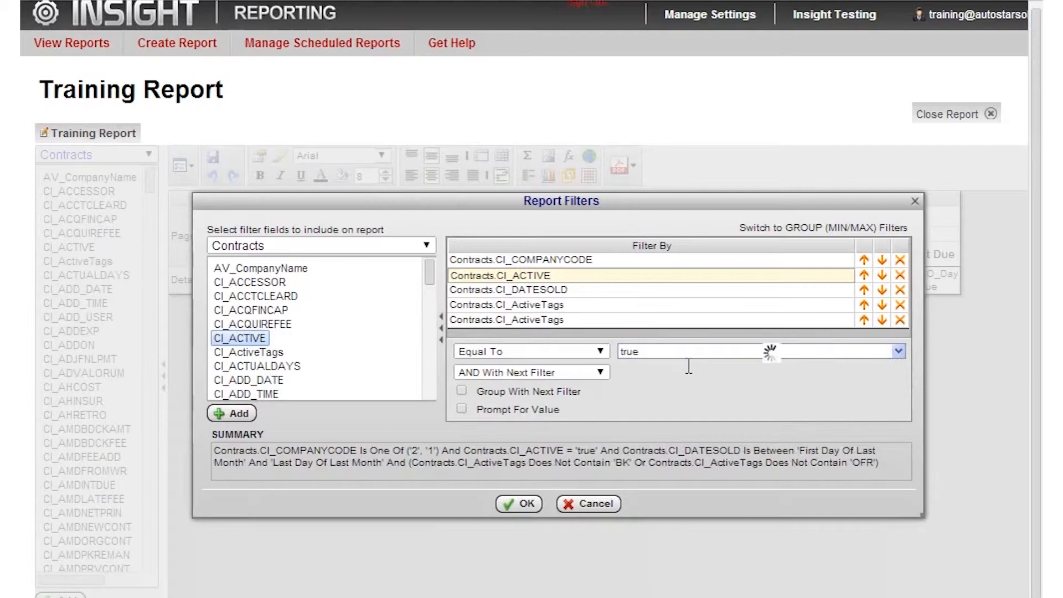
{"action": "left_click", "coordinate": [637, 382]}
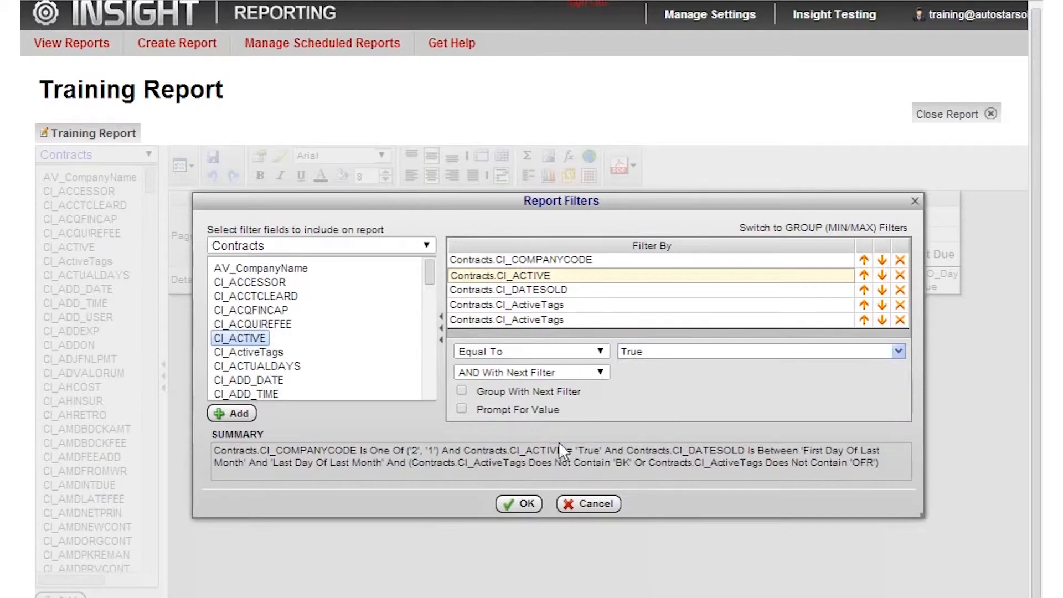
{"action": "left_click", "coordinate": [522, 505]}
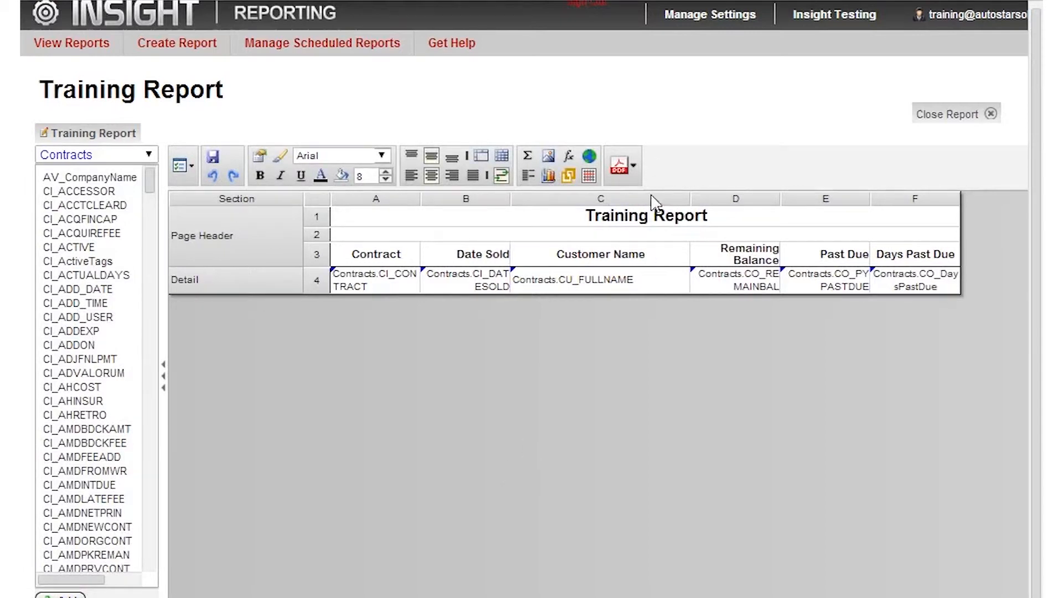
- Run the Training Report as a PDF and set the start of the prompted CI_DATESOLD range to 10/01/2013
{"action": "left_click", "coordinate": [620, 167]}
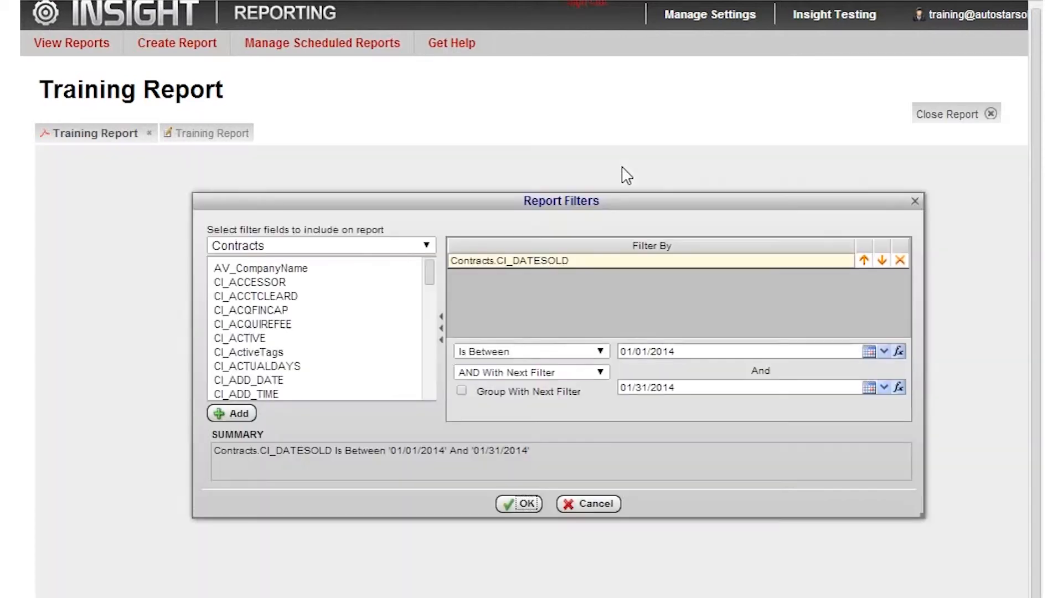
{"action": "left_click", "coordinate": [869, 352]}
{"action": "left_click", "coordinate": [763, 366]}
{"action": "left_click", "coordinate": [763, 366]}
{"action": "left_click", "coordinate": [763, 366]}
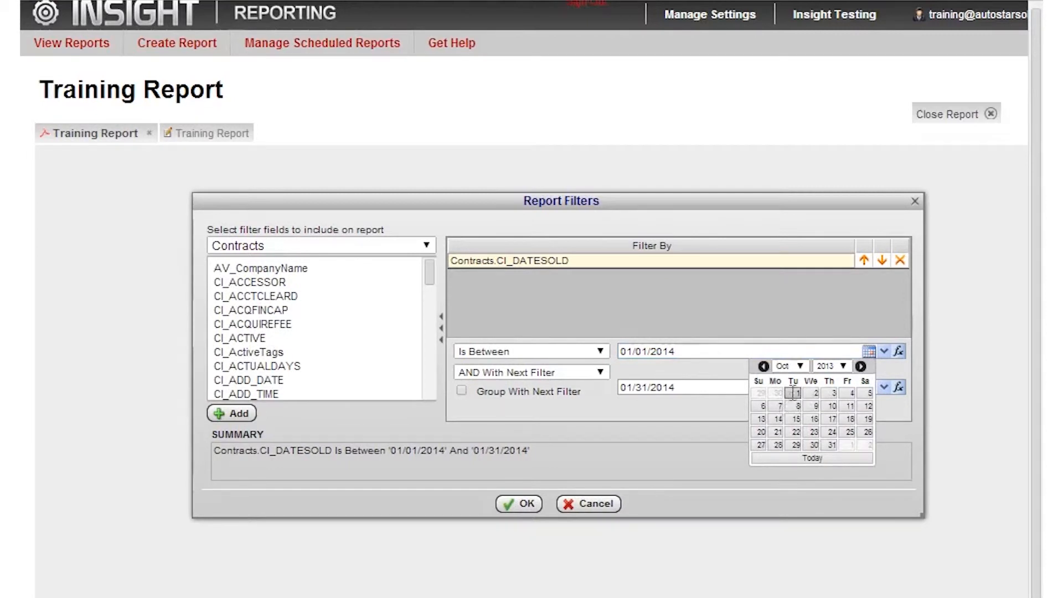
{"action": "left_click", "coordinate": [793, 393]}
- Set the end of the prompted CI_DATESOLD range to 12/31/2013 and generate the report
{"action": "left_click", "coordinate": [869, 387]}
{"action": "left_click", "coordinate": [764, 402]}
{"action": "left_click", "coordinate": [797, 492]}
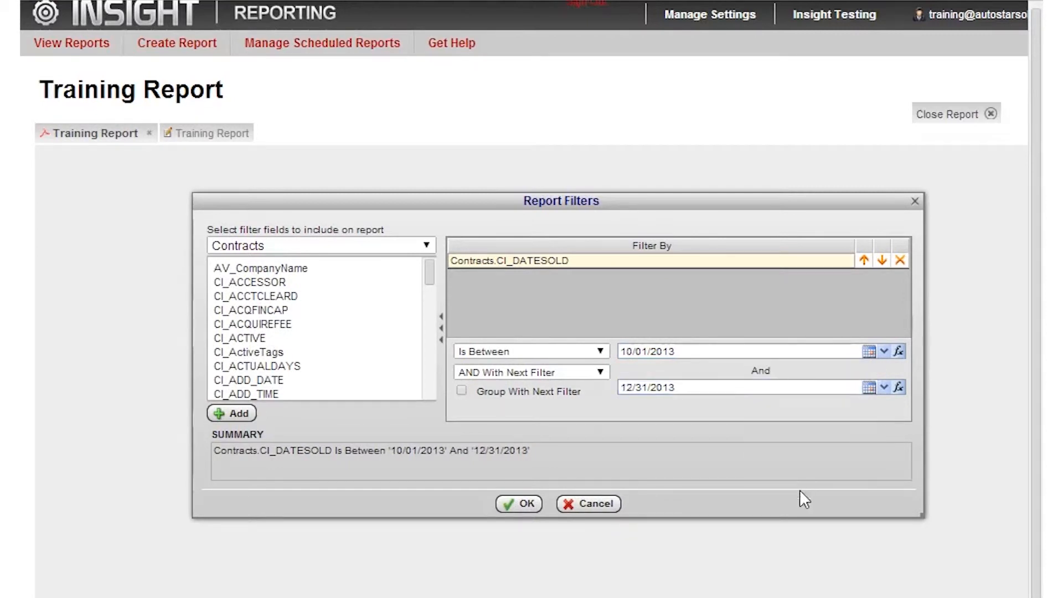
{"action": "left_click", "coordinate": [526, 505]}
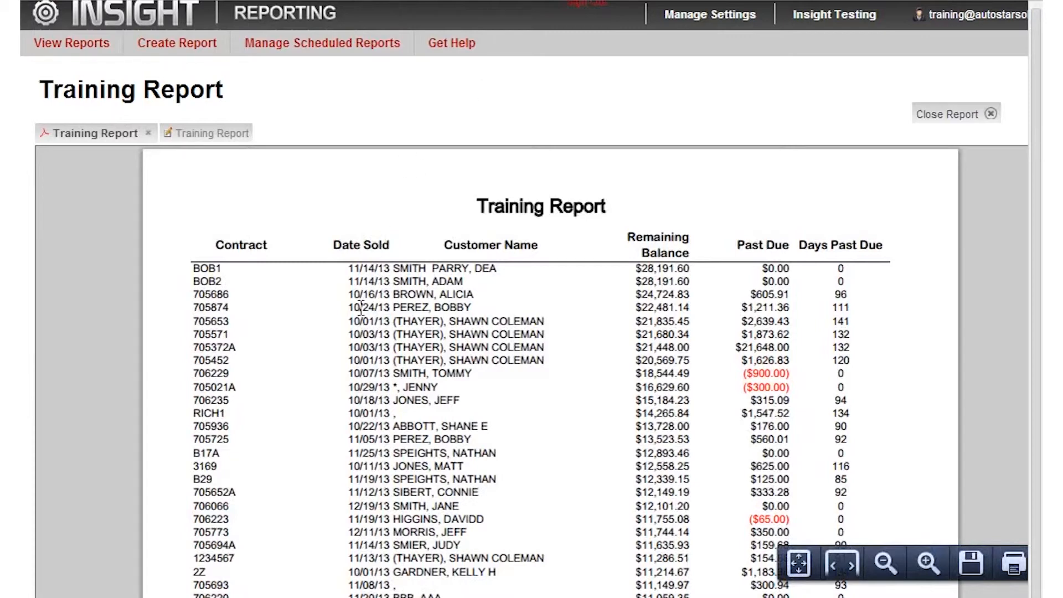
- Review the sale dates and contracts through the end of the generated Training Report, and close the preview
{"action": "scroll", "coordinate": [380, 446], "scroll_direction": "down", "scroll_amount": 5}
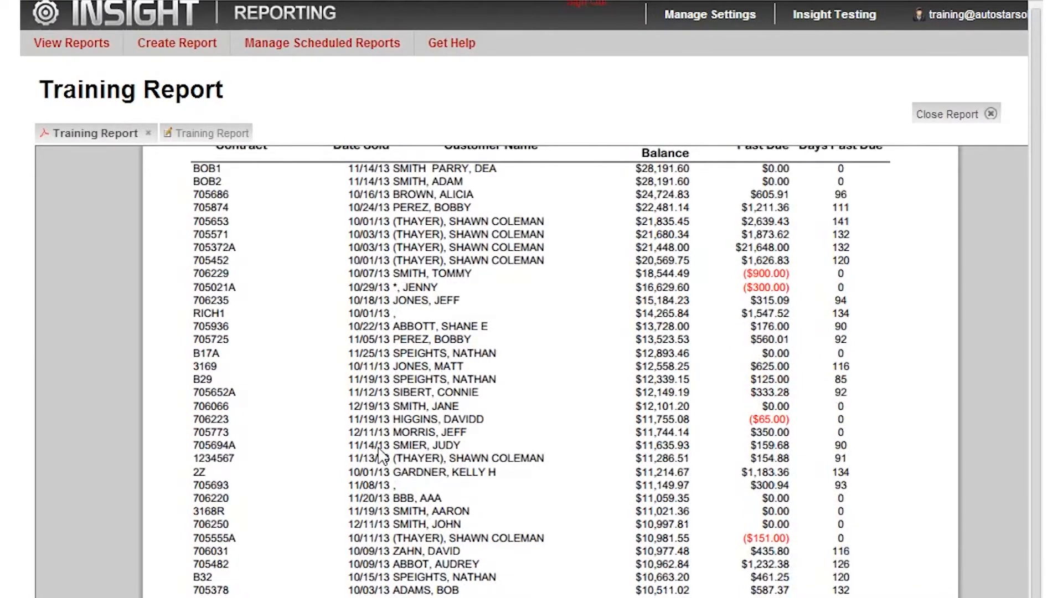
{"action": "scroll", "coordinate": [381, 443], "scroll_direction": "down", "scroll_amount": 3}
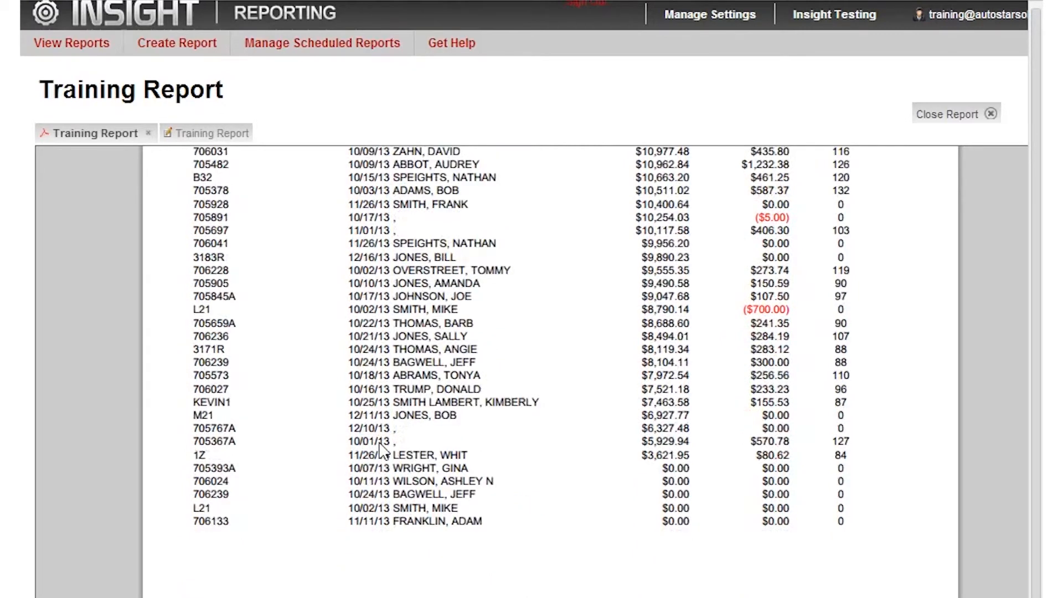
{"action": "scroll", "coordinate": [382, 448], "scroll_direction": "down", "scroll_amount": 2}
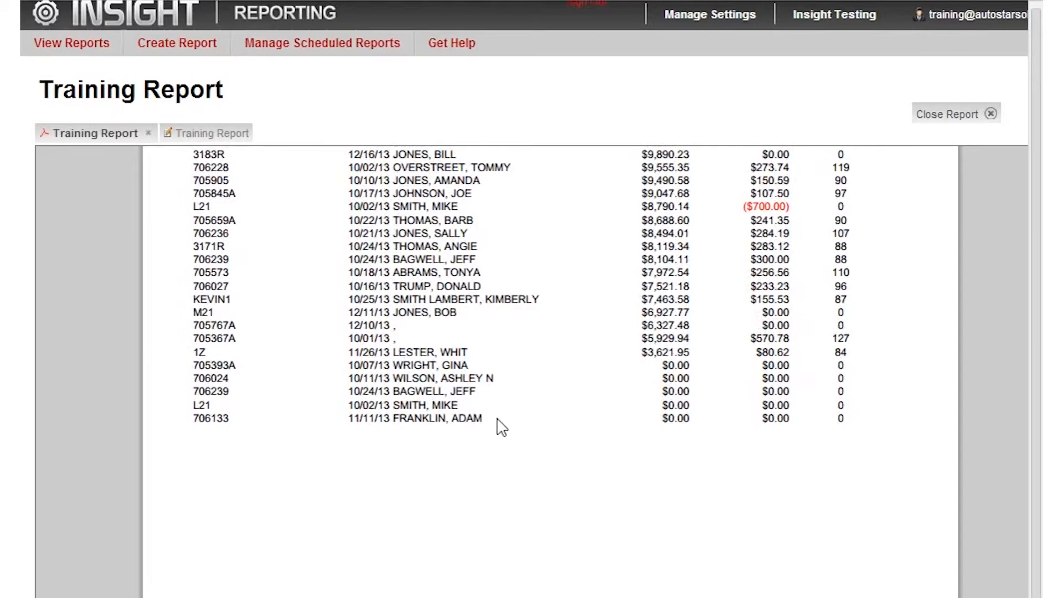
{"action": "scroll", "coordinate": [388, 487], "scroll_direction": "up", "scroll_amount": 6}
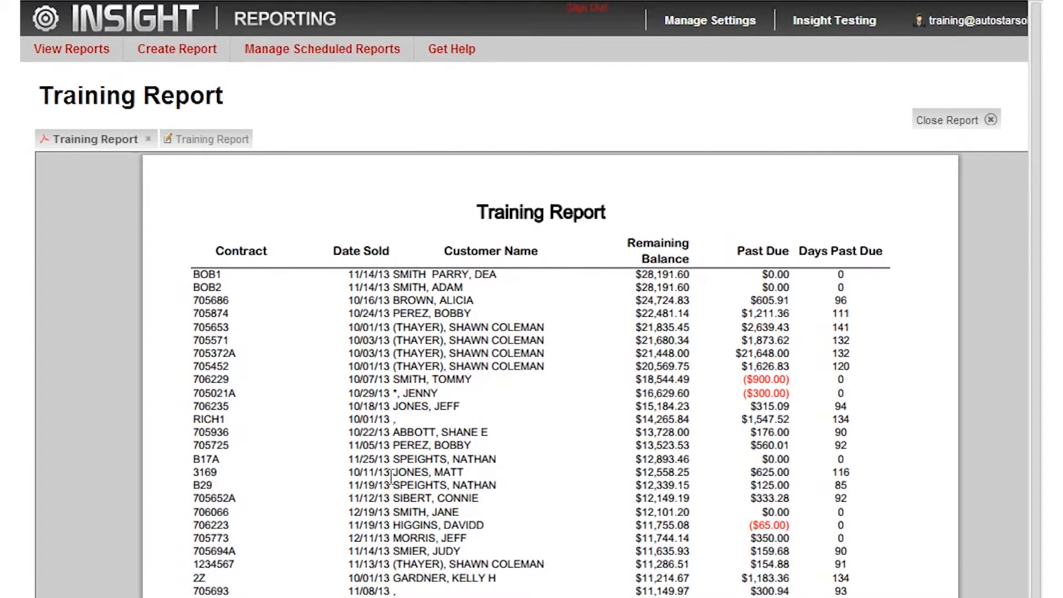
{"action": "left_click", "coordinate": [149, 139]}
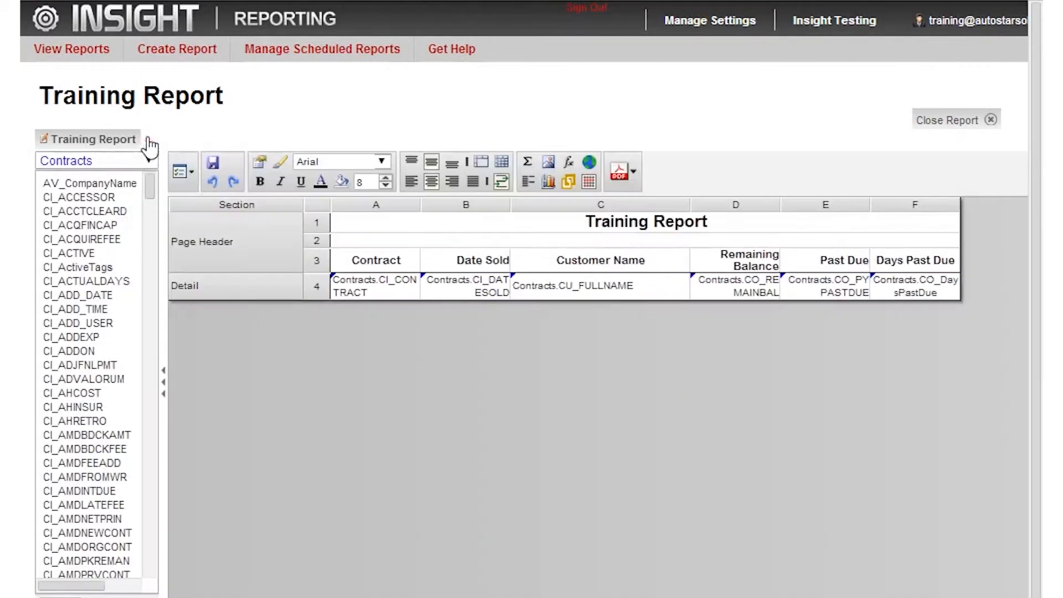
- Enable Always Show Filters on Execution for the report, test it with prompted dates 01/01/2014 to 01/31/2014, and close the preview
{"action": "left_click", "coordinate": [188, 175]}
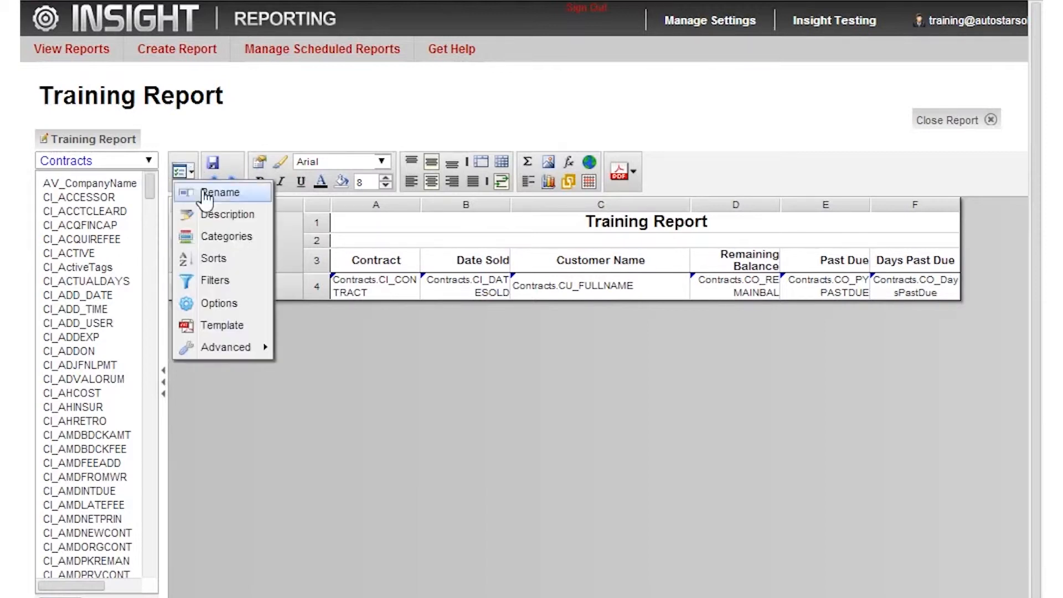
{"action": "left_click", "coordinate": [216, 302]}
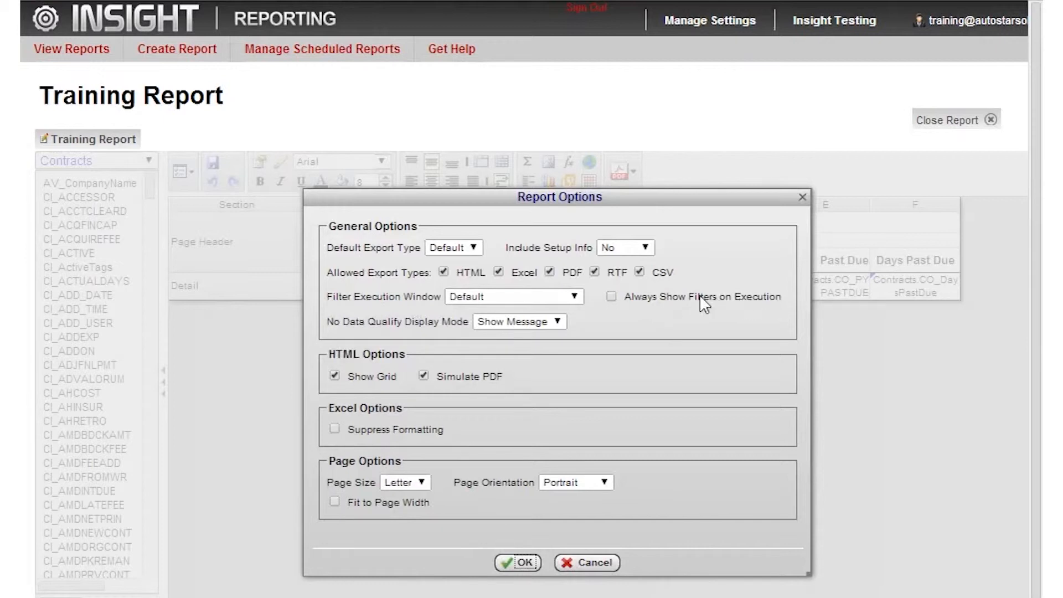
{"action": "left_click", "coordinate": [612, 297]}
{"action": "left_click", "coordinate": [517, 563]}
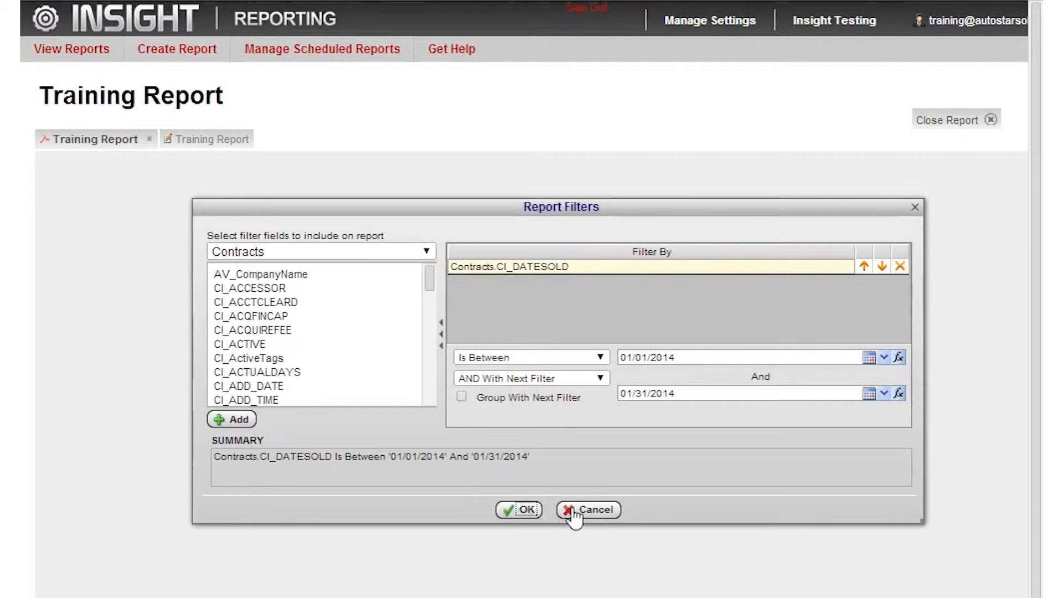
{"action": "left_click", "coordinate": [527, 512]}
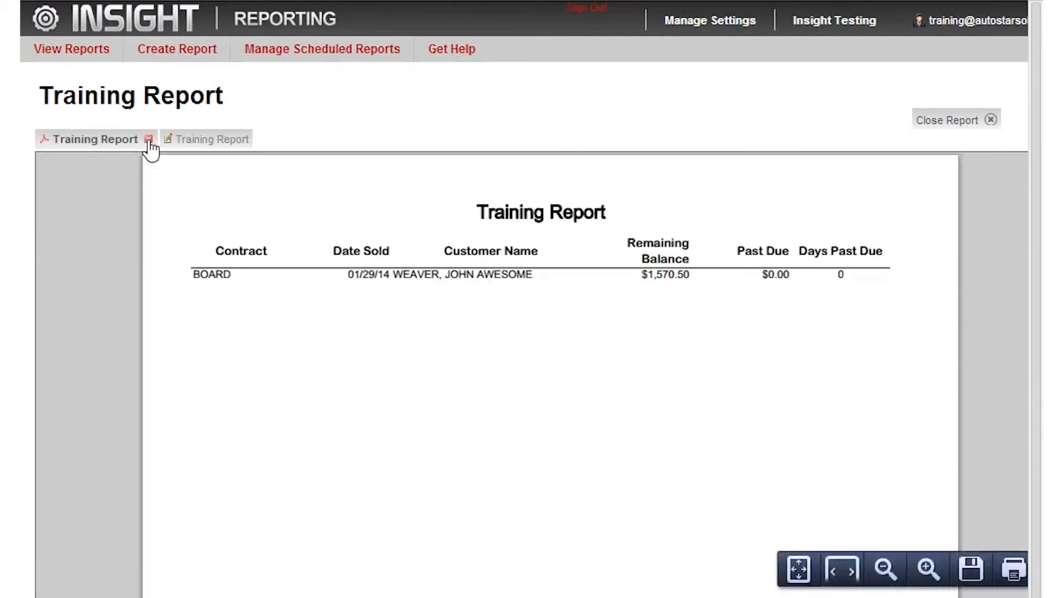
{"action": "left_click", "coordinate": [149, 140]}
- Save the Training Report and close it
{"action": "left_click", "coordinate": [213, 161]}
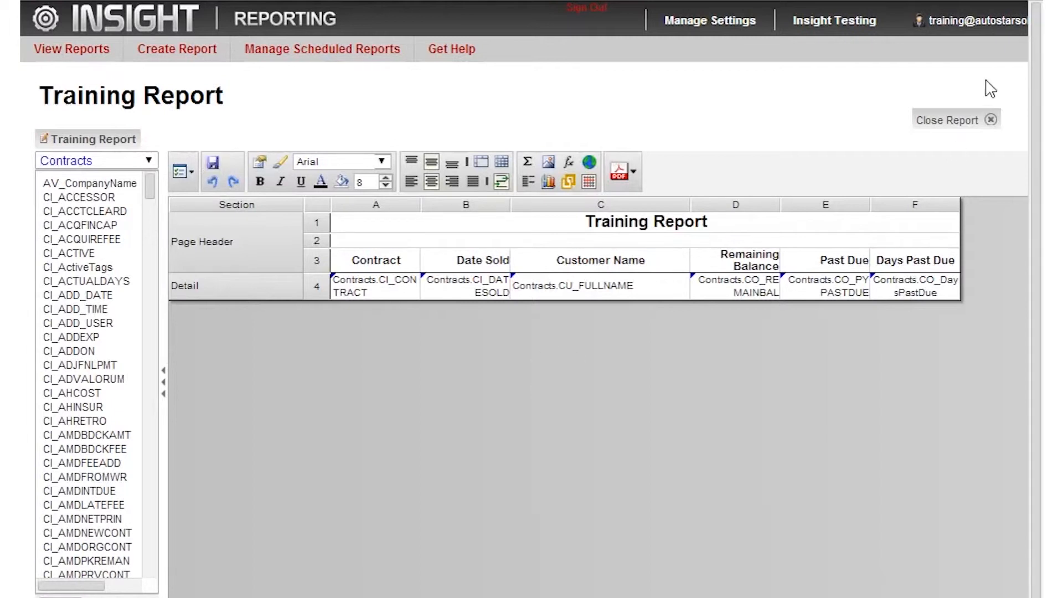
{"action": "left_click", "coordinate": [990, 120]}
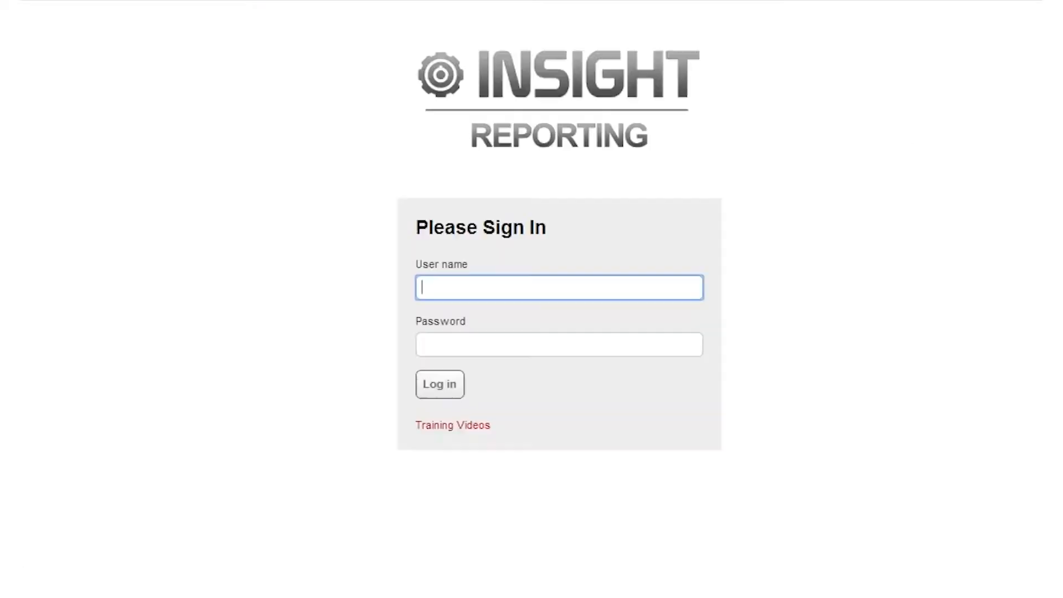
- Sign back in with the training account's user name and password
{"action": "type", "text": "m"}
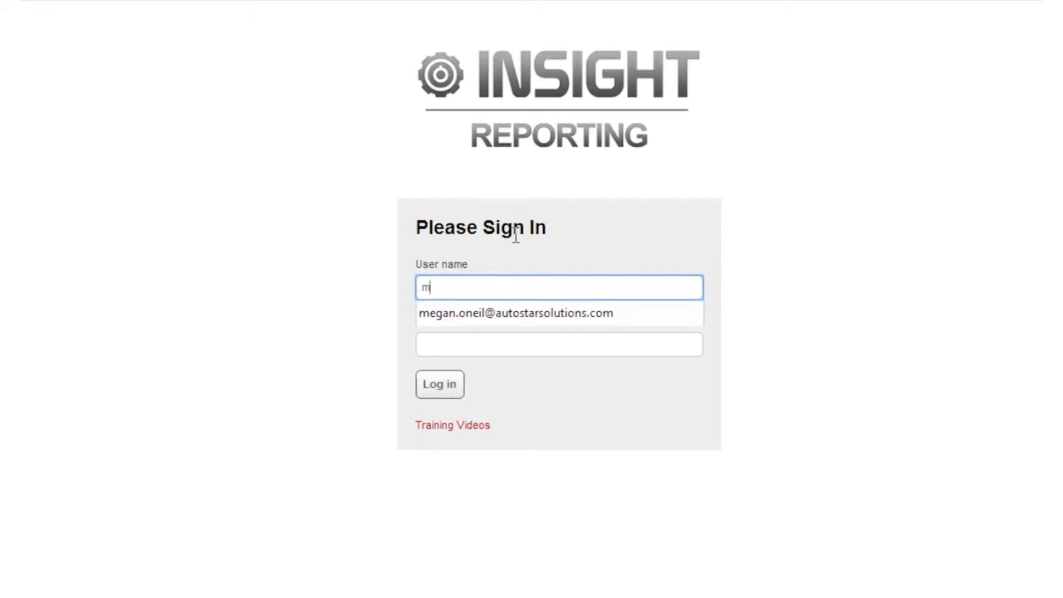
{"action": "key", "text": "BackSpace"}
{"action": "type", "text": "tr"}
{"action": "left_click", "coordinate": [497, 310]}
{"action": "left_click", "coordinate": [483, 349]}
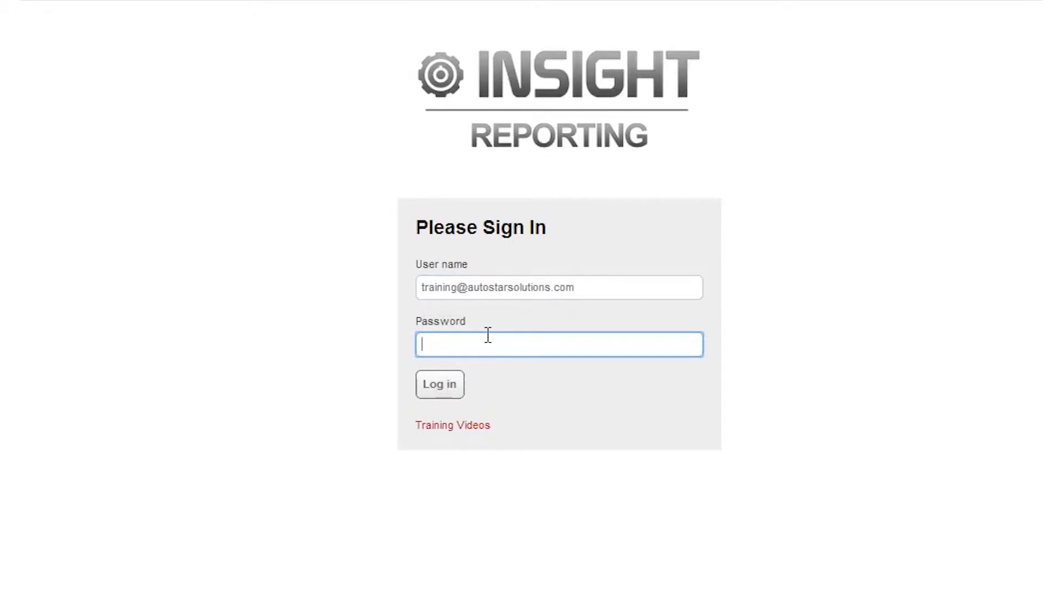
{"action": "type", "text": "****"}
{"action": "left_click", "coordinate": [451, 387]}
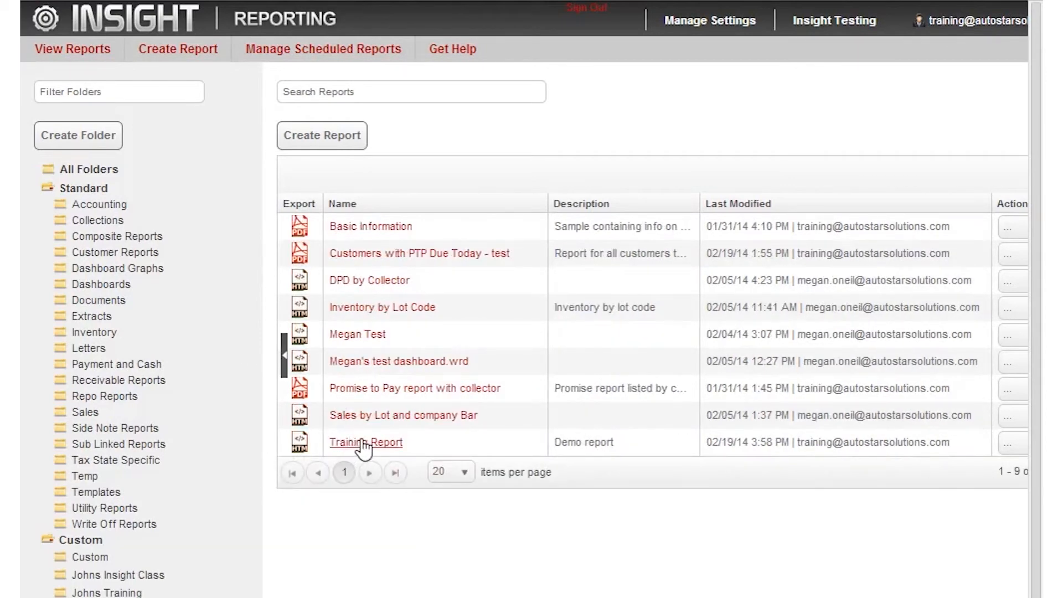
- Run the Training Report from the report list to check its filter prompt, and cancel the prompt
{"action": "left_click", "coordinate": [364, 443]}
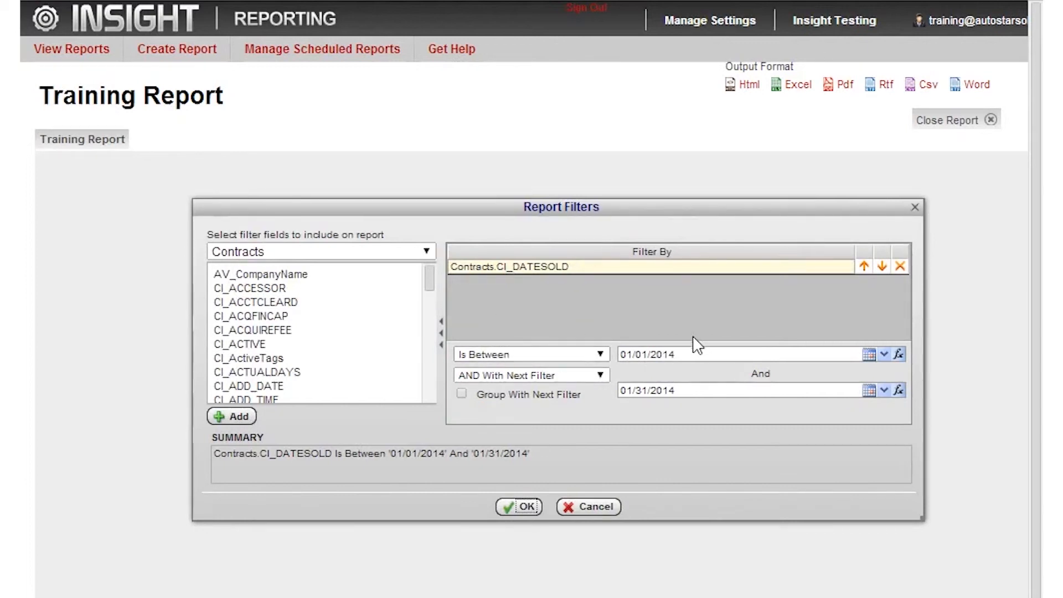
{"action": "mouse_move", "coordinate": [695, 353]}
{"action": "left_click", "coordinate": [591, 507]}
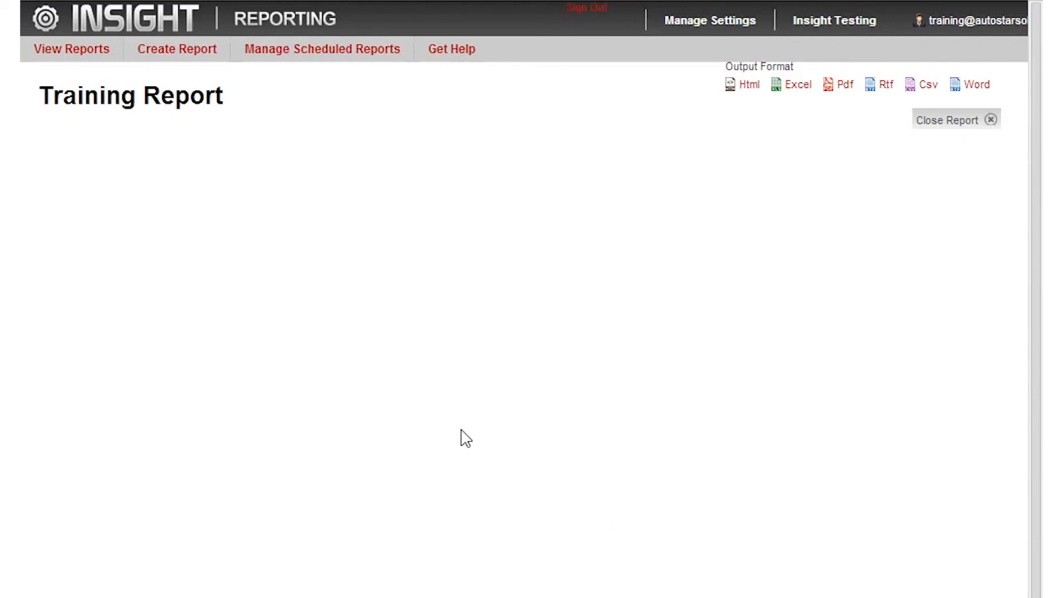